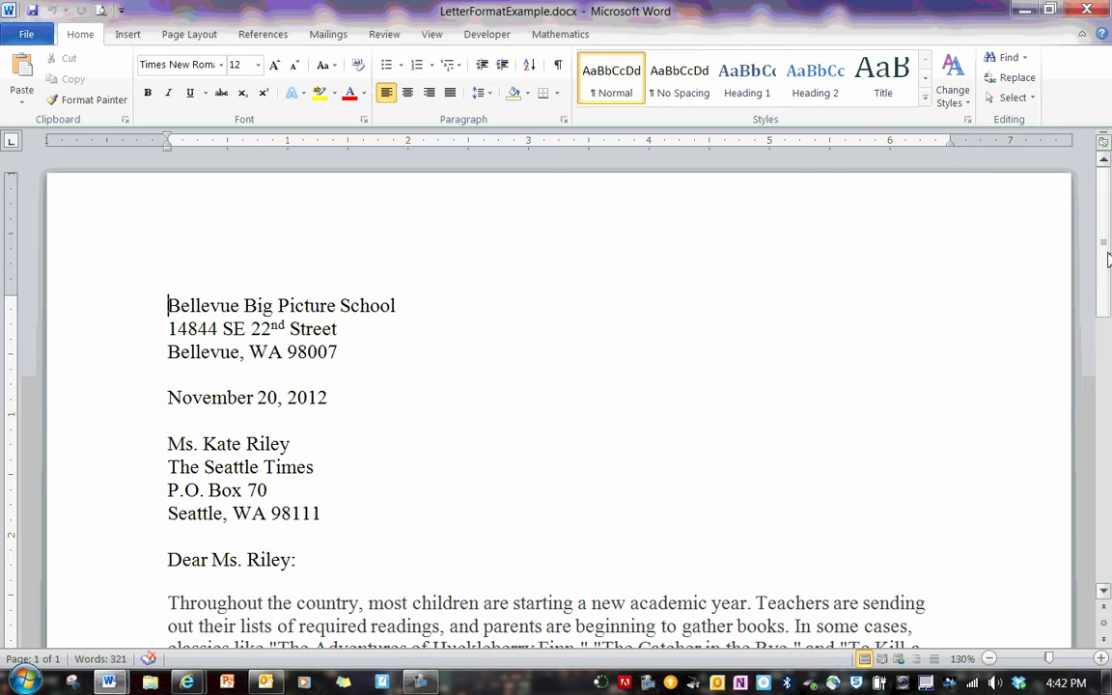
# Zoom the letter out to 90% so the full page width fits, then scroll down slightly.
pyautogui.click(989, 658)
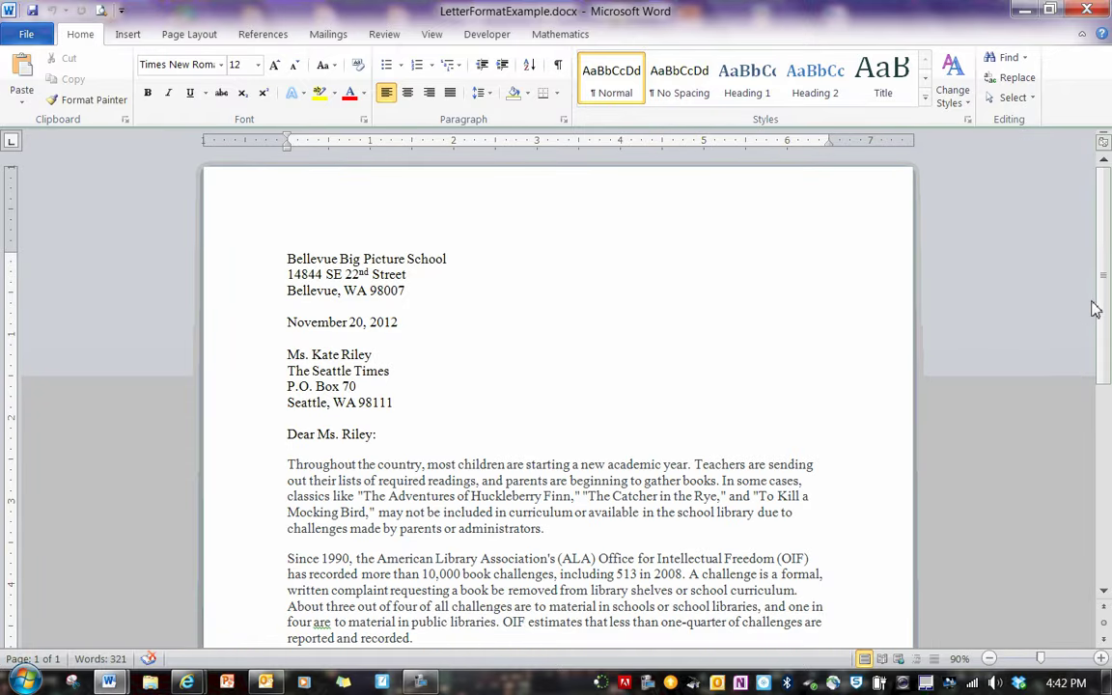
pyautogui.moveTo(1105, 310)
pyautogui.mouseDown()
pyautogui.moveTo(1107, 469)
pyautogui.moveTo(1100, 324)
pyautogui.mouseUp()
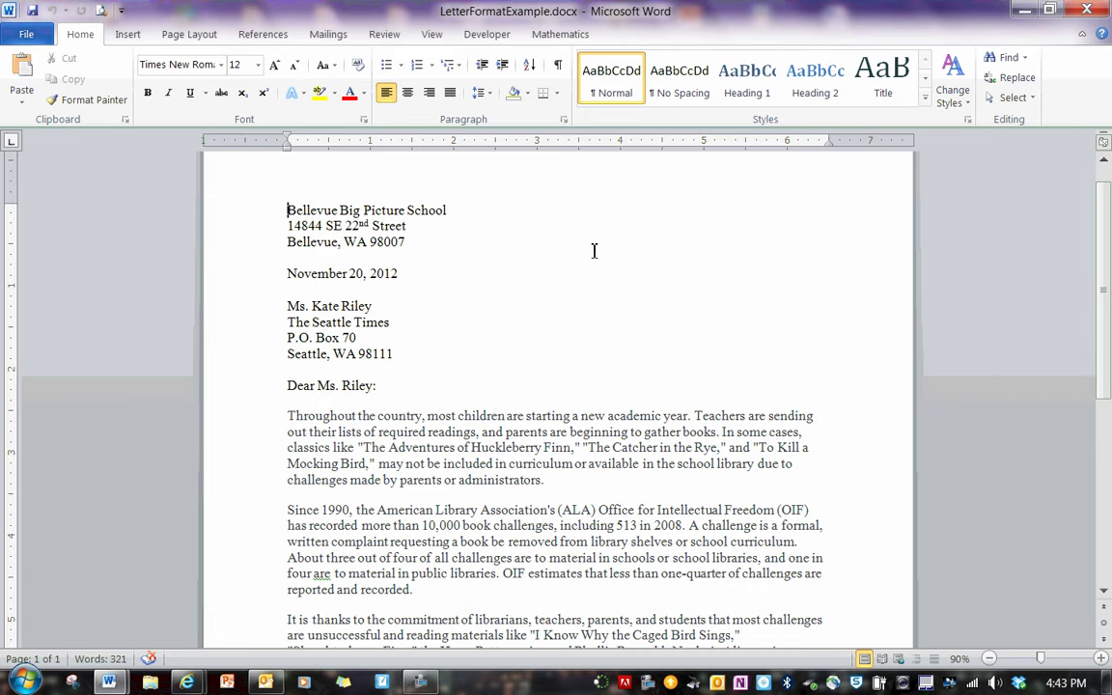
pyautogui.moveTo(1103, 278)
pyautogui.mouseDown()
pyautogui.moveTo(1107, 470)
pyautogui.moveTo(1107, 169)
pyautogui.mouseUp()
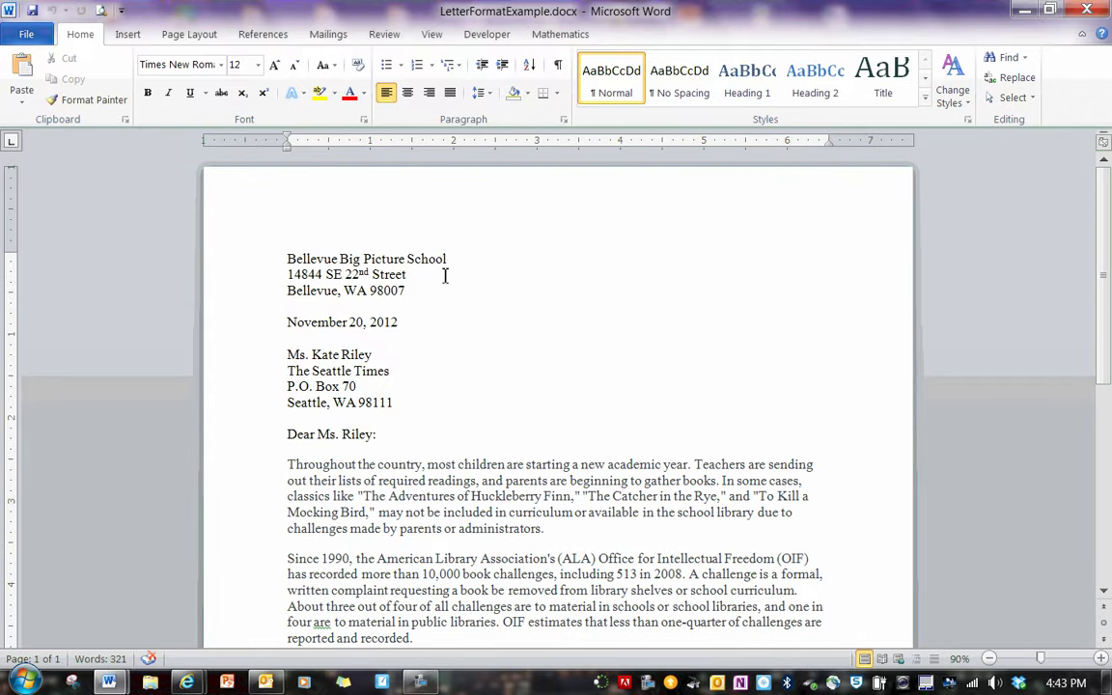
pyautogui.click(220, 65)
pyautogui.click(258, 69)
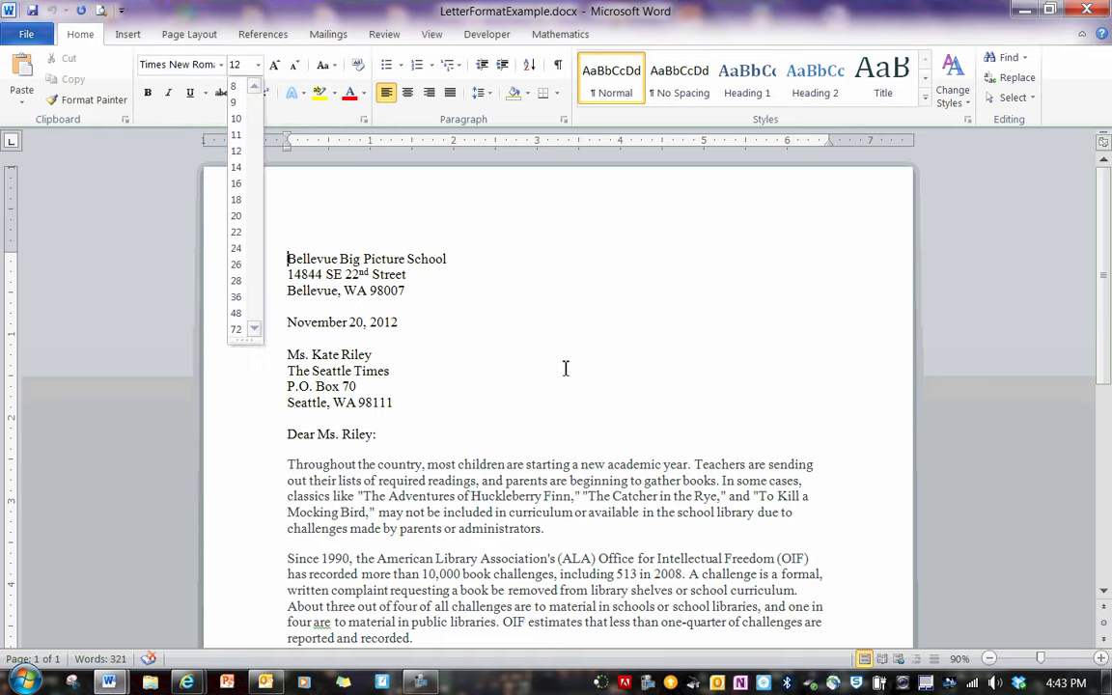
pyautogui.scroll(-3, 373, 274)
pyautogui.scroll(-3, 372, 434)
pyautogui.scroll(-1, 367, 552)
pyautogui.scroll(4, 434, 461)
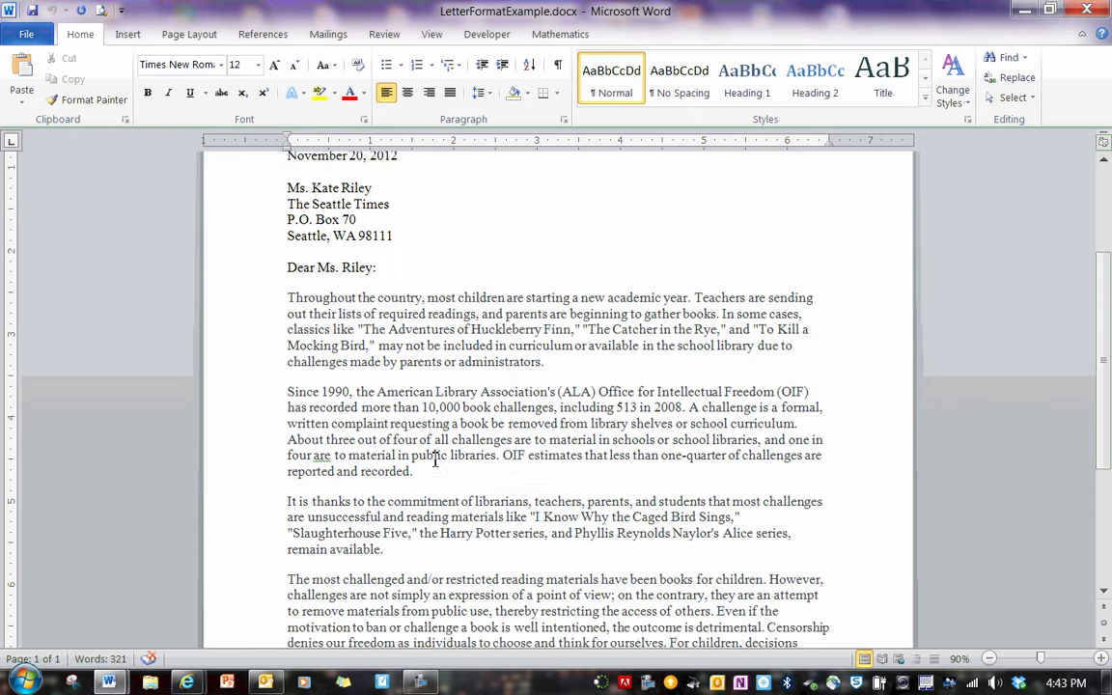
pyautogui.scroll(4, 434, 461)
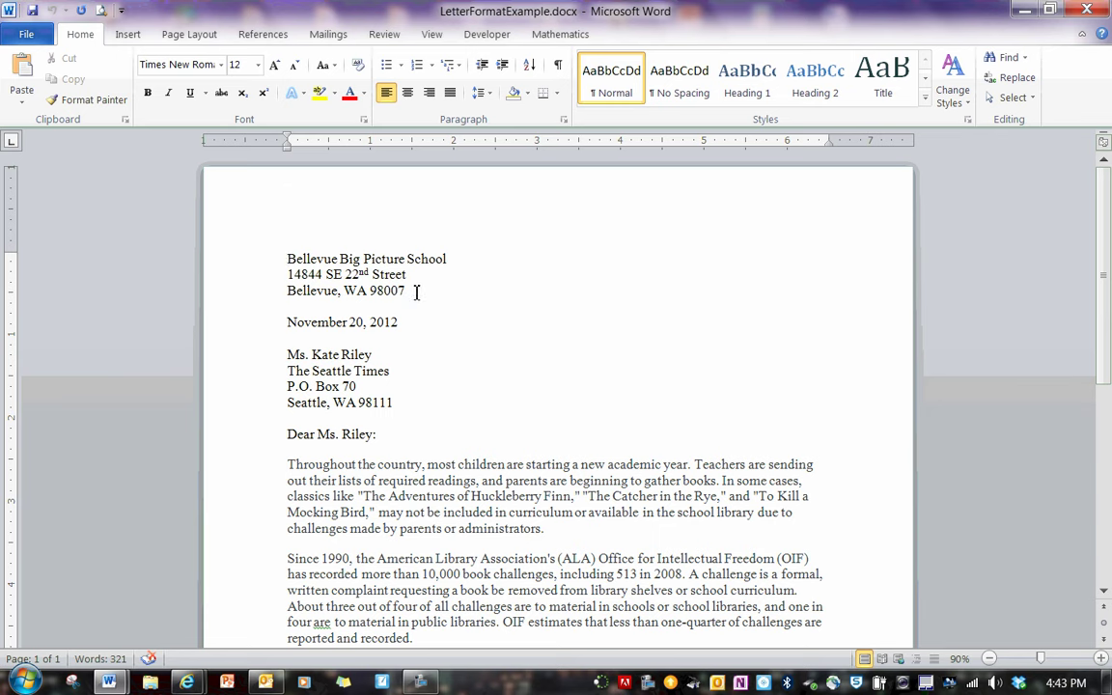
pyautogui.moveTo(417, 293); pyautogui.dragTo(289, 253)
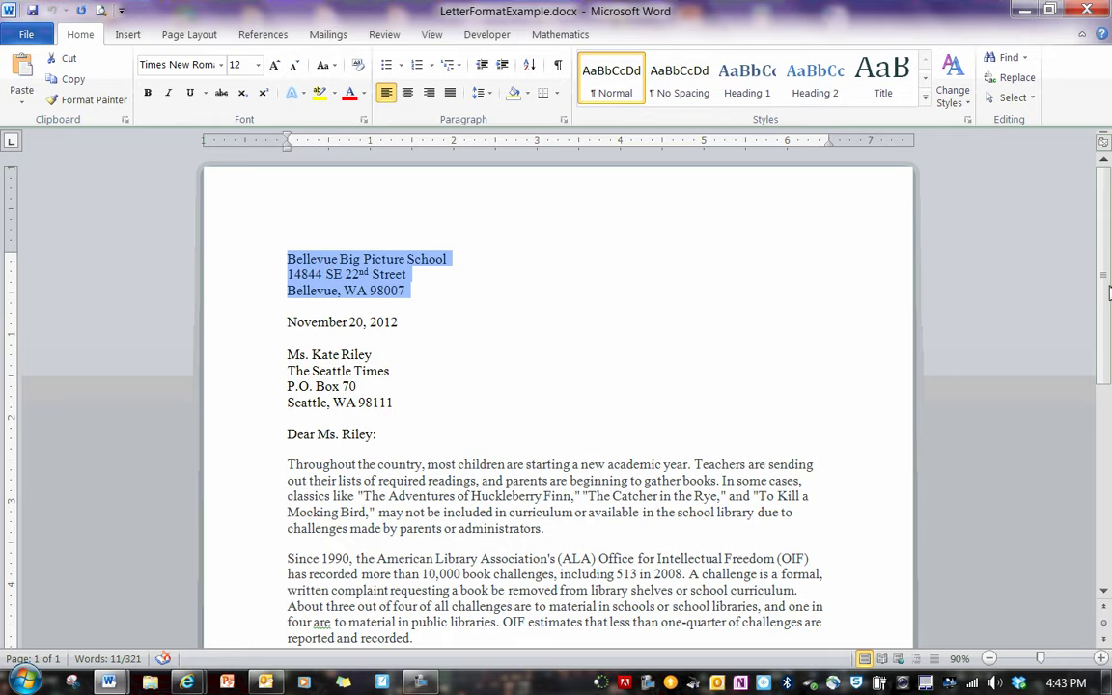
pyautogui.moveTo(1103, 292)
pyautogui.mouseDown()
pyautogui.moveTo(1103, 453)
pyautogui.moveTo(1103, 292)
pyautogui.mouseUp()
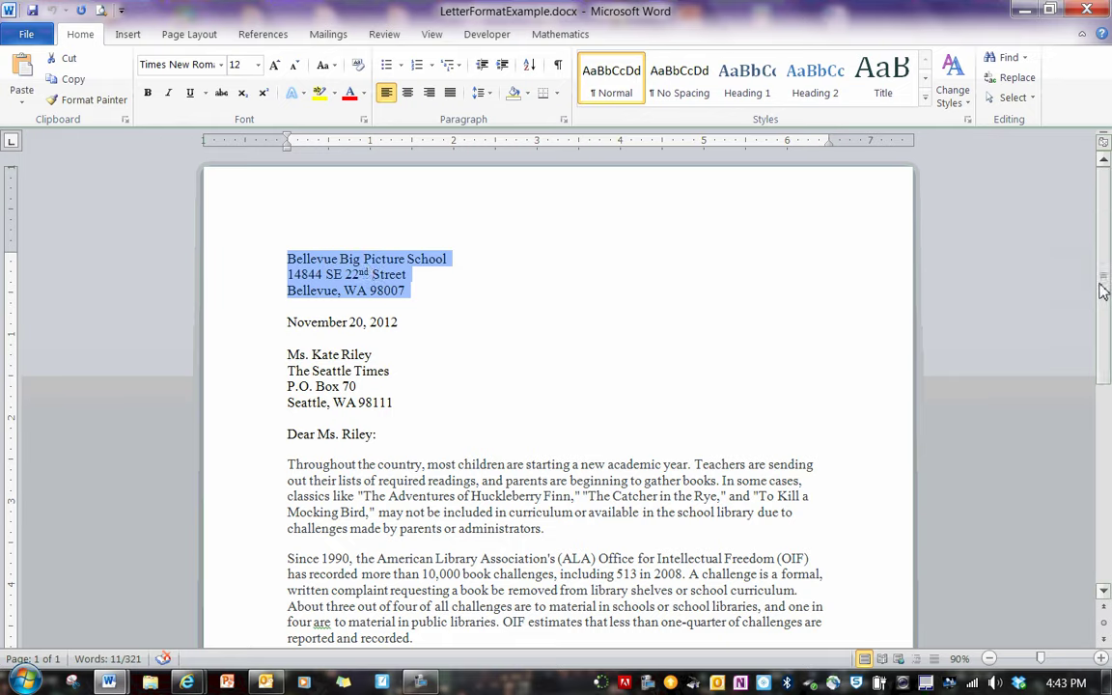
pyautogui.click(386, 275)
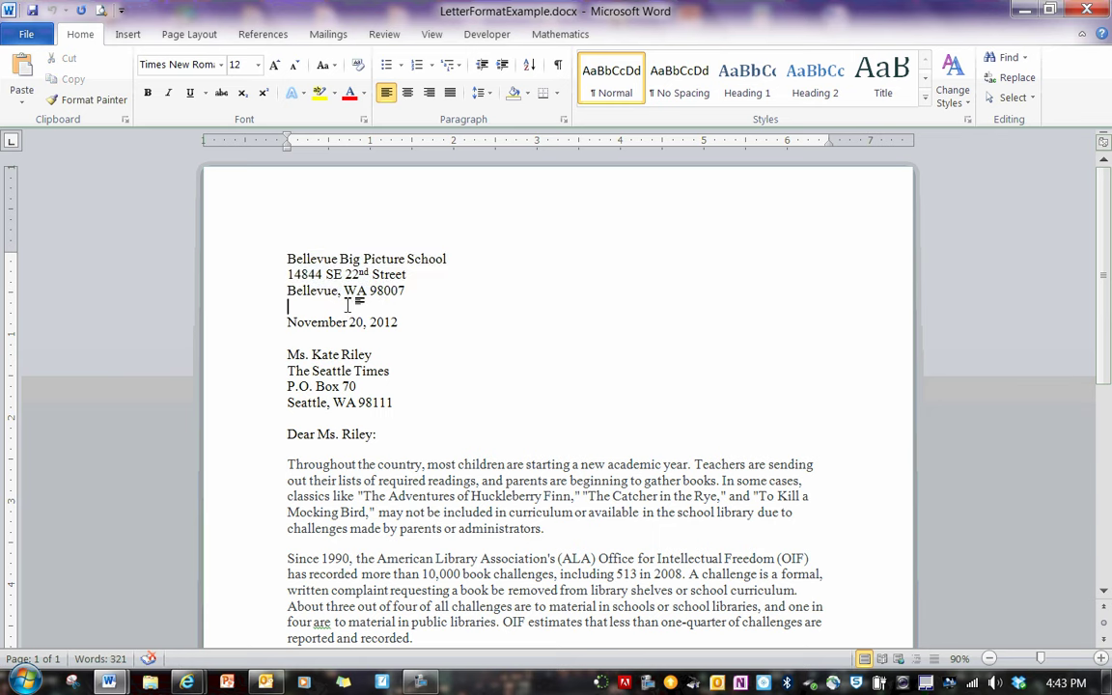
pyautogui.moveTo(407, 322); pyautogui.dragTo(309, 325)
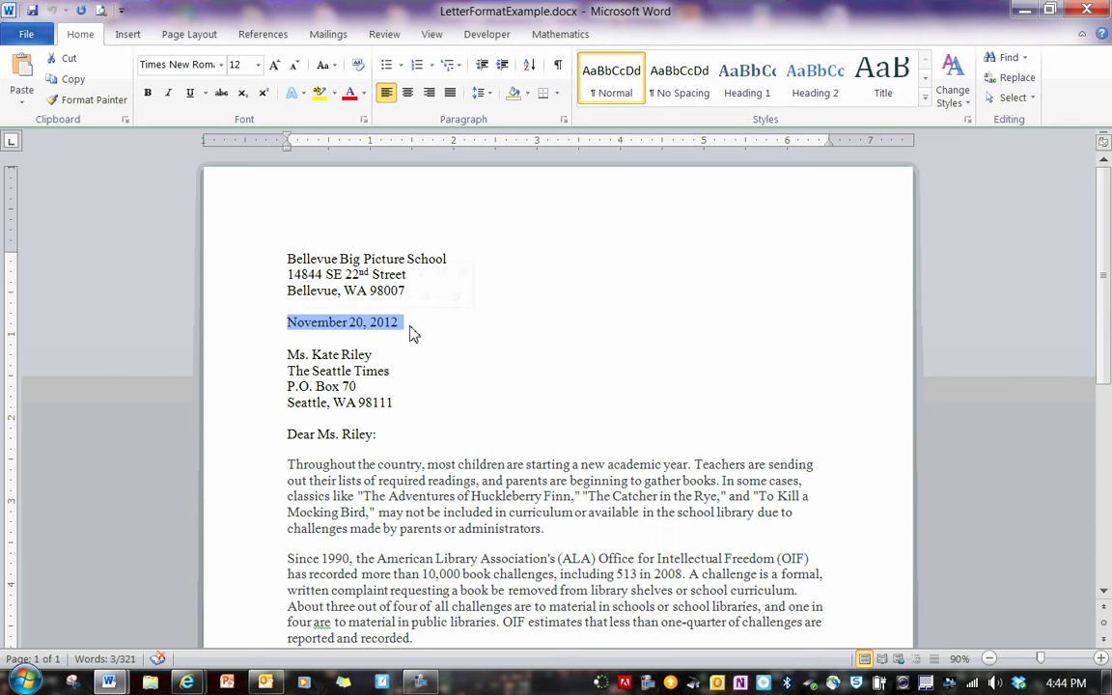
pyautogui.click(350, 339)
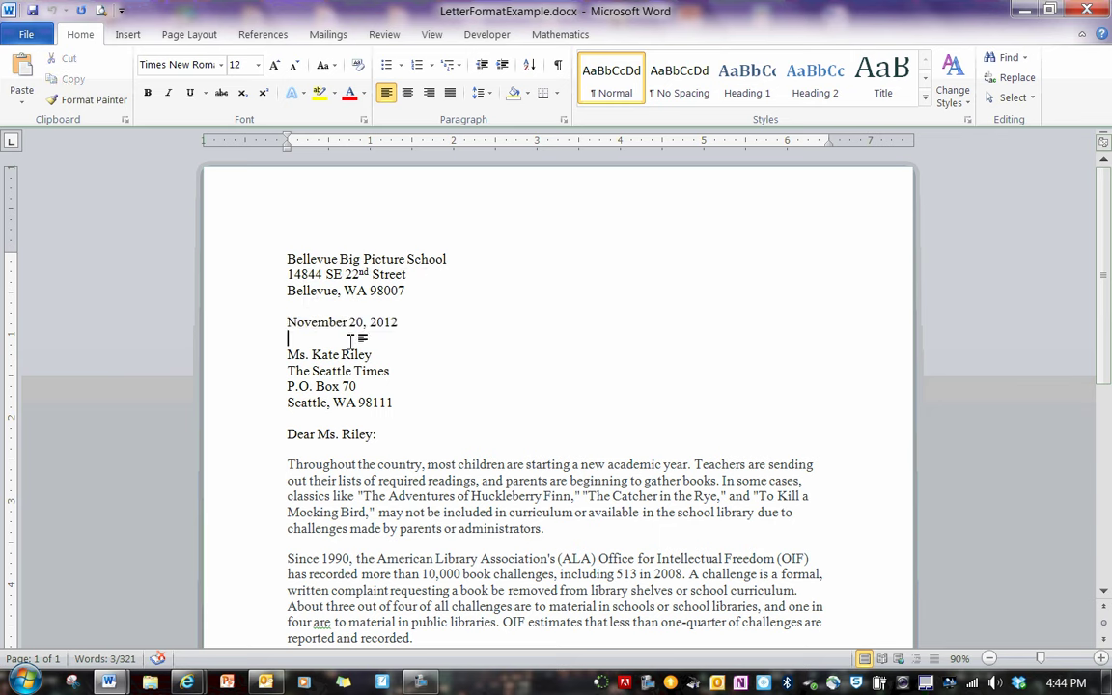
pyautogui.moveTo(375, 355); pyautogui.dragTo(287, 355)
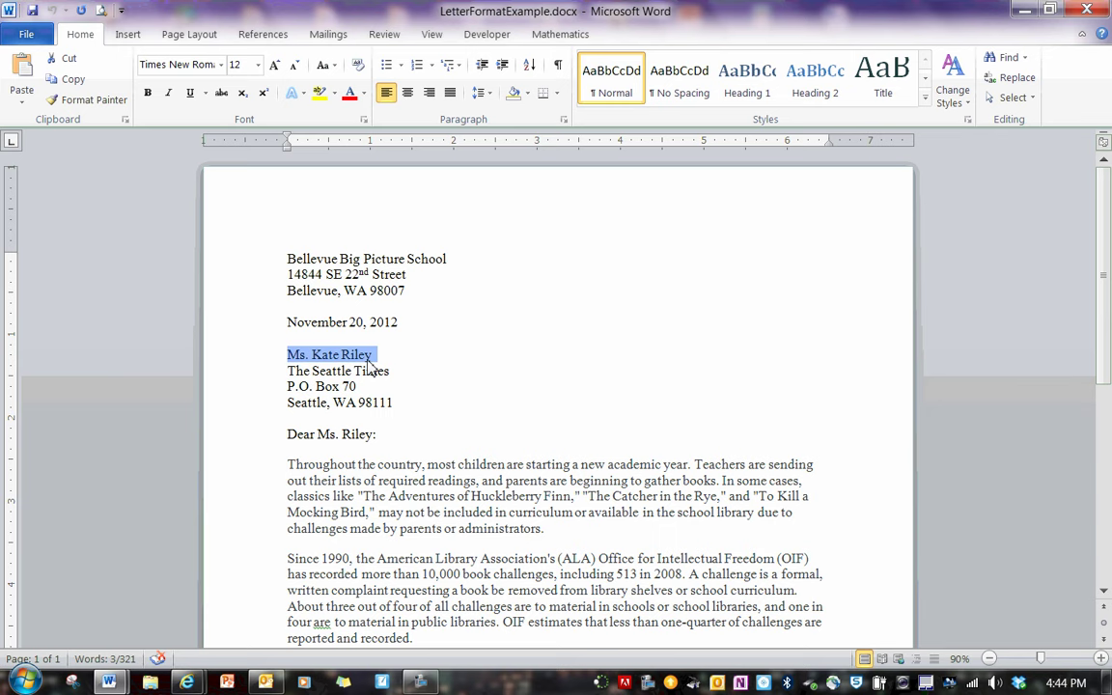
pyautogui.click(300, 356)
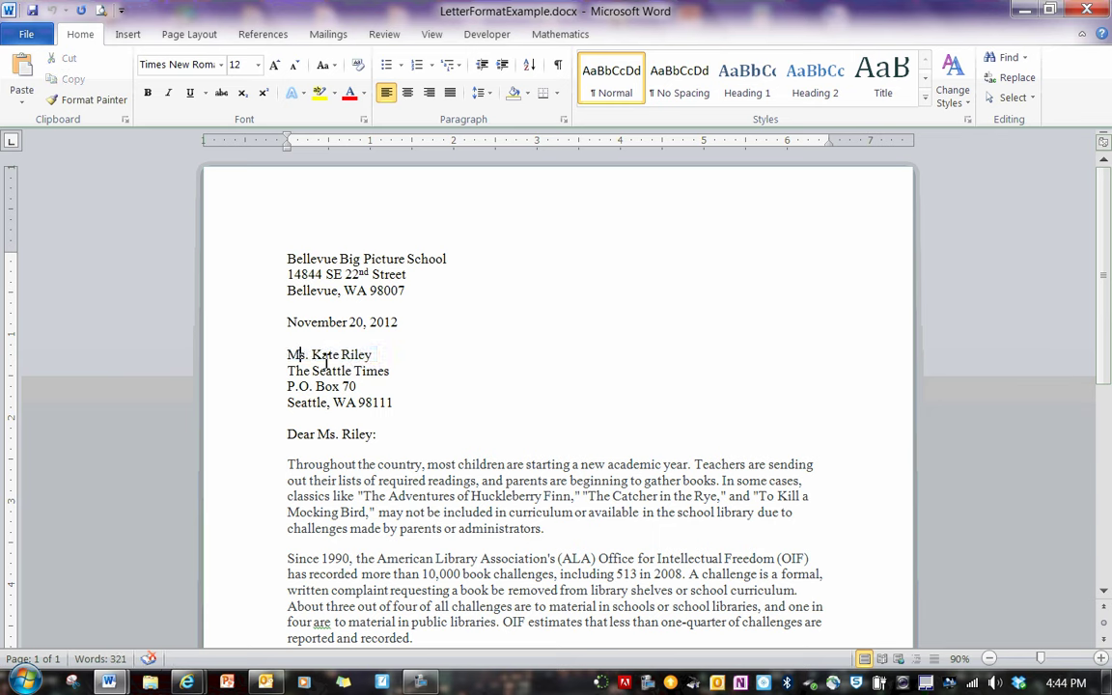
pyautogui.moveTo(390, 372); pyautogui.dragTo(287, 372)
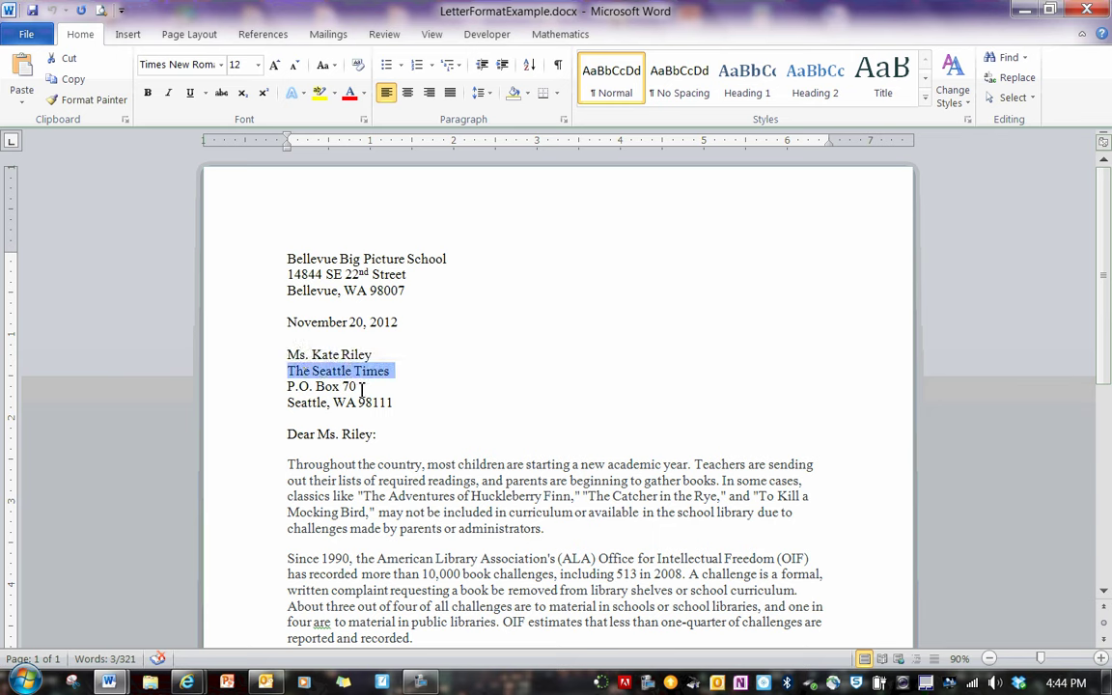
pyautogui.moveTo(357, 387); pyautogui.dragTo(295, 388)
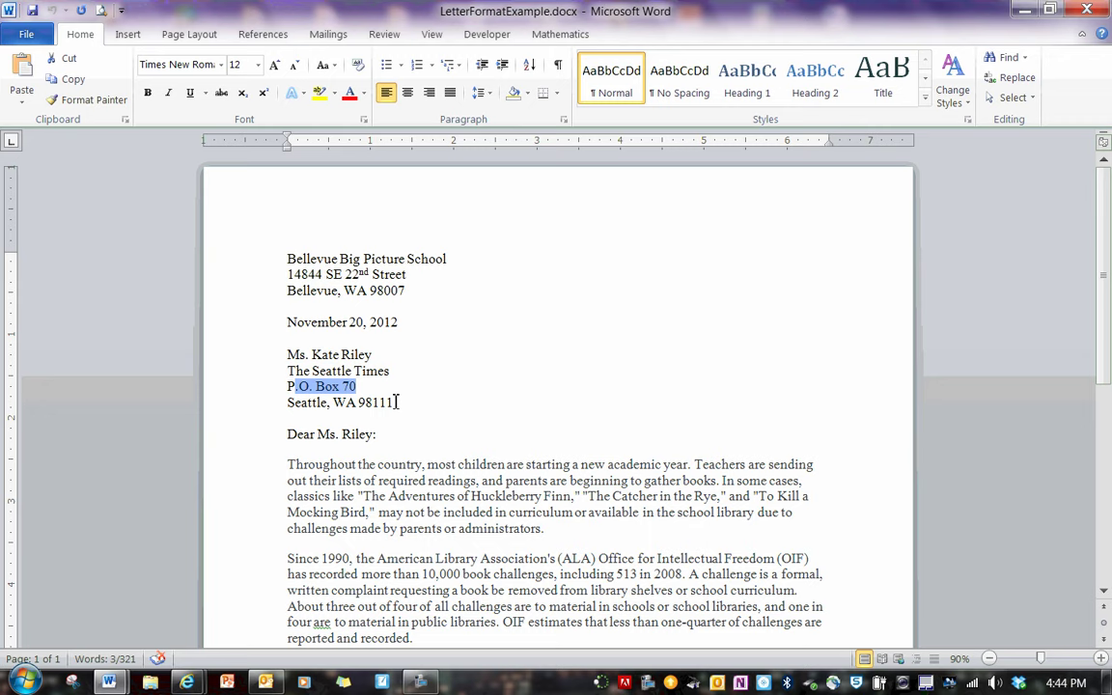
pyautogui.moveTo(396, 402); pyautogui.dragTo(287, 403)
pyautogui.click(464, 405)
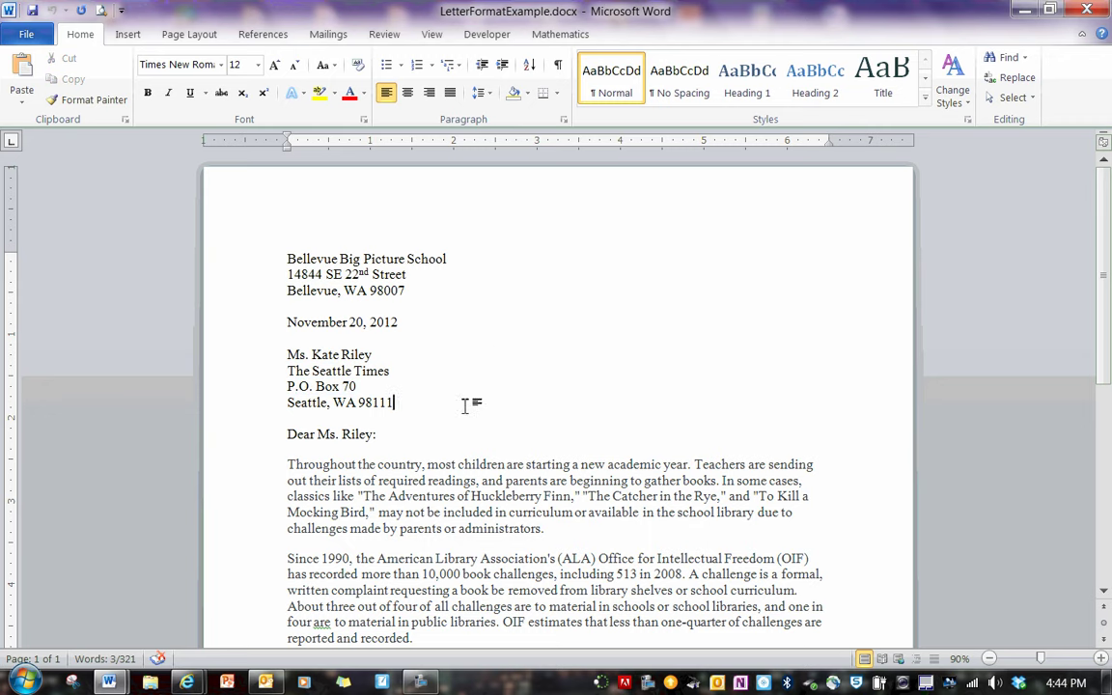
pyautogui.scroll(-1, 496, 355)
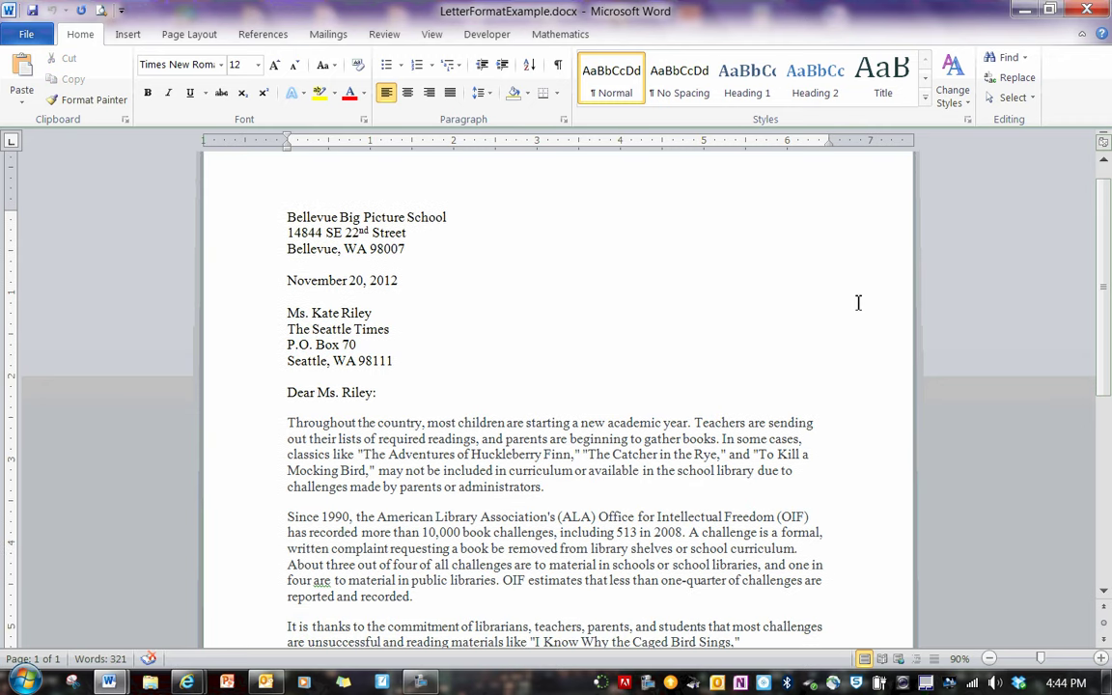
pyautogui.moveTo(1104, 285); pyautogui.dragTo(1104, 329)
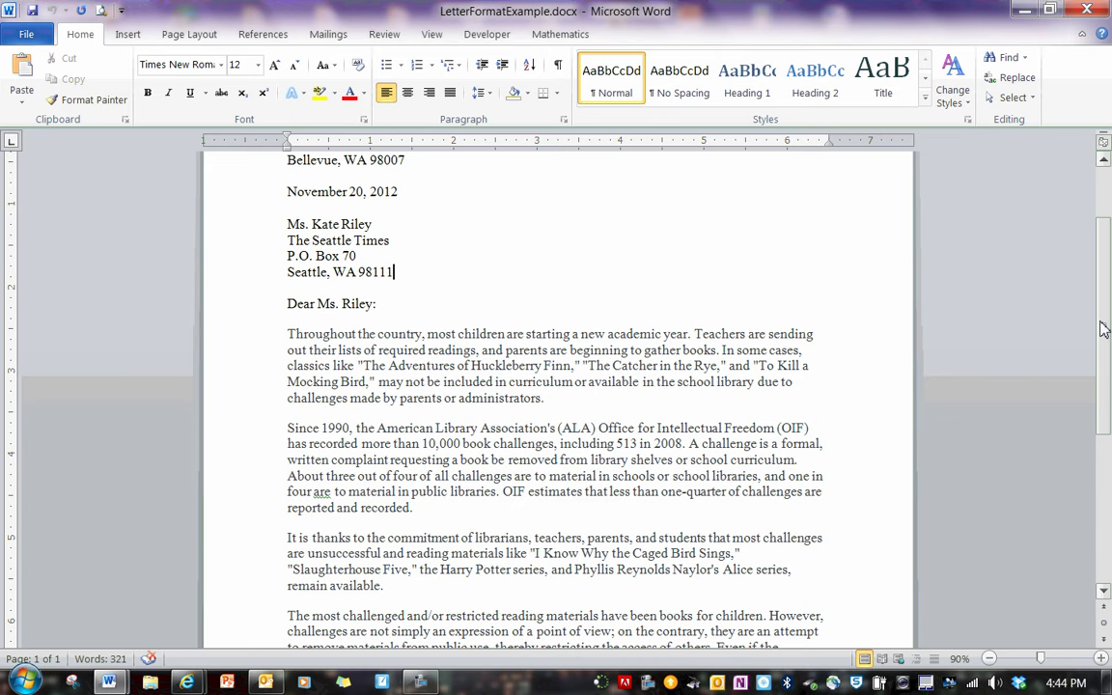
# Highlight the 'Dear Ms. Riley:' salutation, then just the word Dear.
pyautogui.click(304, 287)
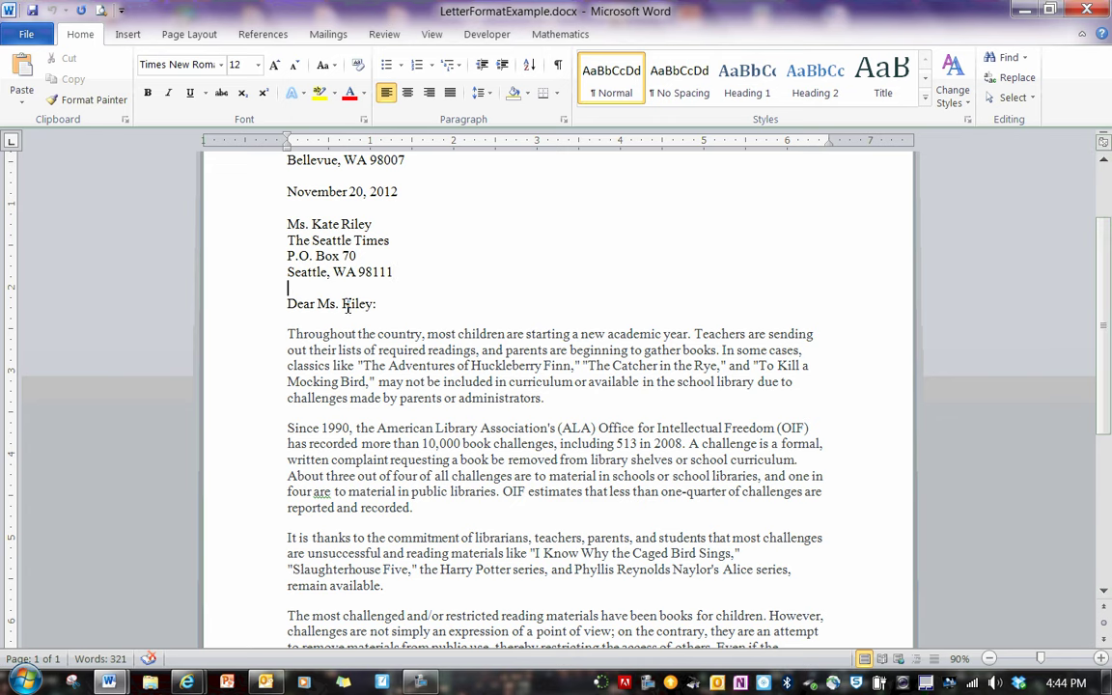
pyautogui.moveTo(381, 305); pyautogui.dragTo(301, 309)
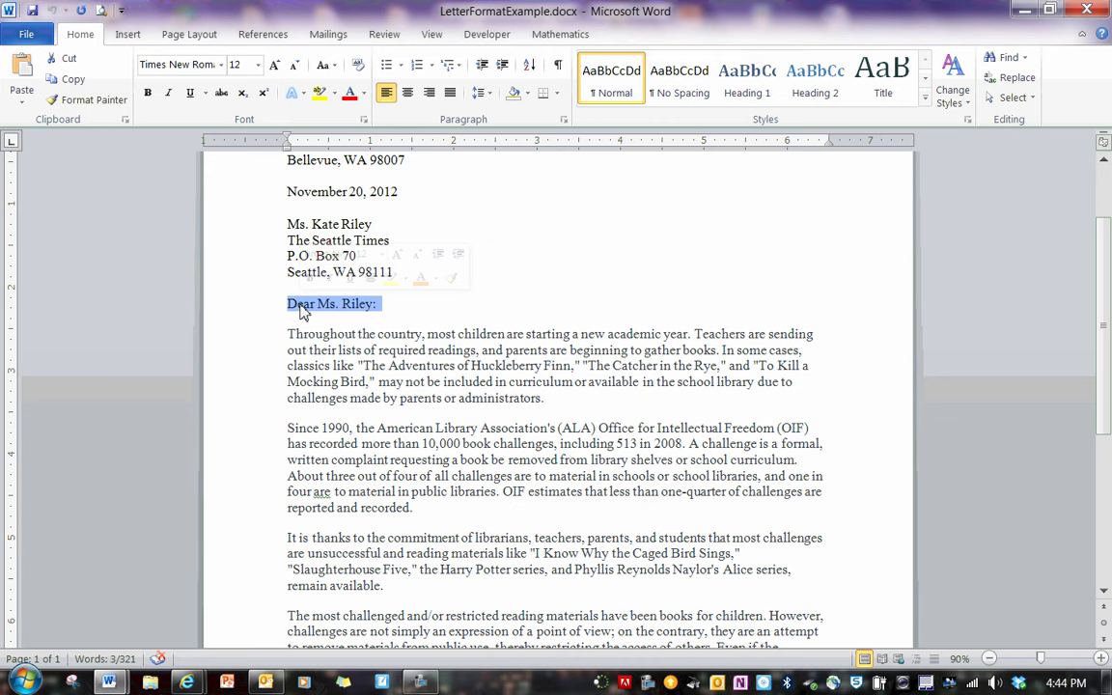
pyautogui.moveTo(314, 306); pyautogui.dragTo(291, 307)
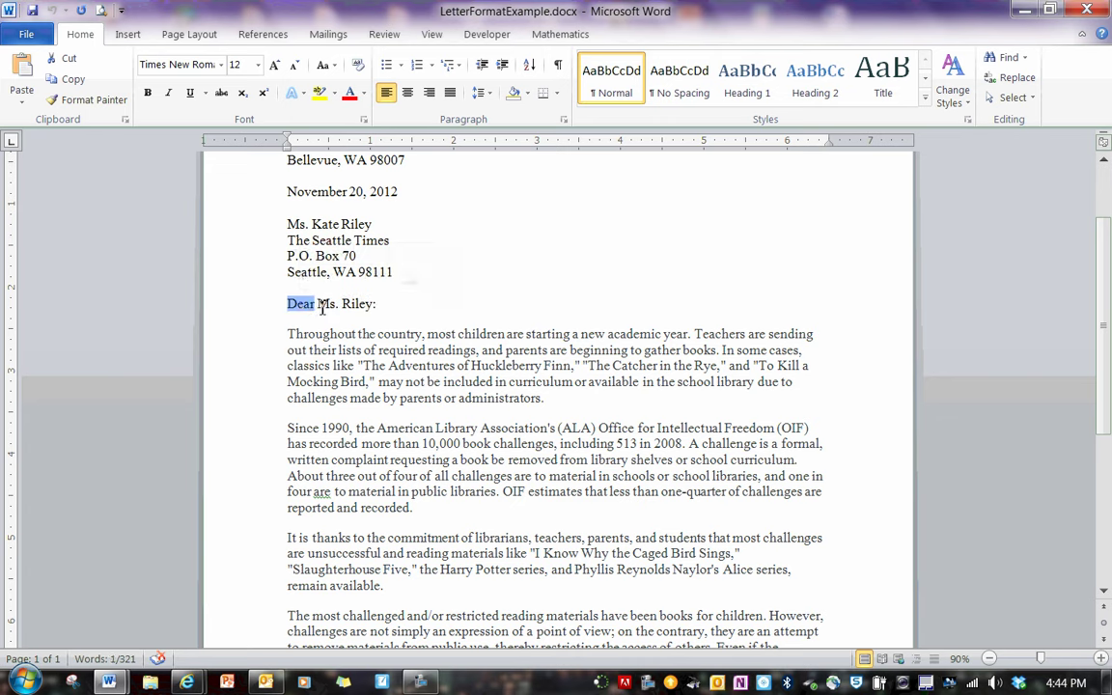
pyautogui.click(328, 305)
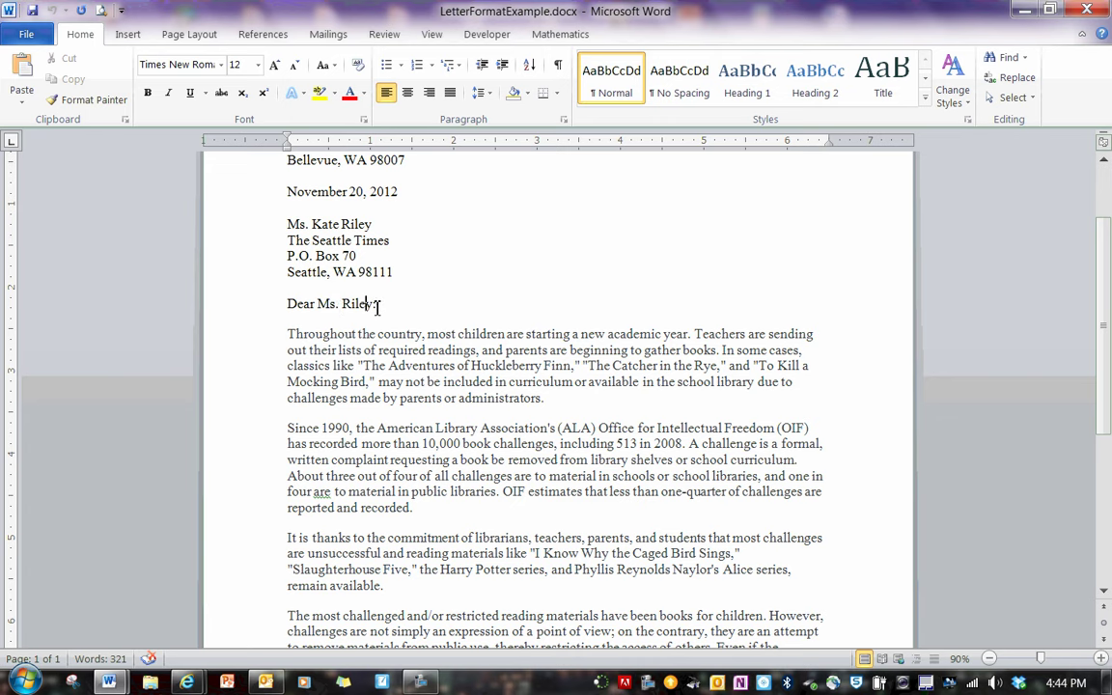
# Change the recipient's title in the inside address from Ms. to Mrs.
pyautogui.doubleClick(307, 224)
pyautogui.click(316, 224)
pyautogui.write('r')
pyautogui.click(391, 254)
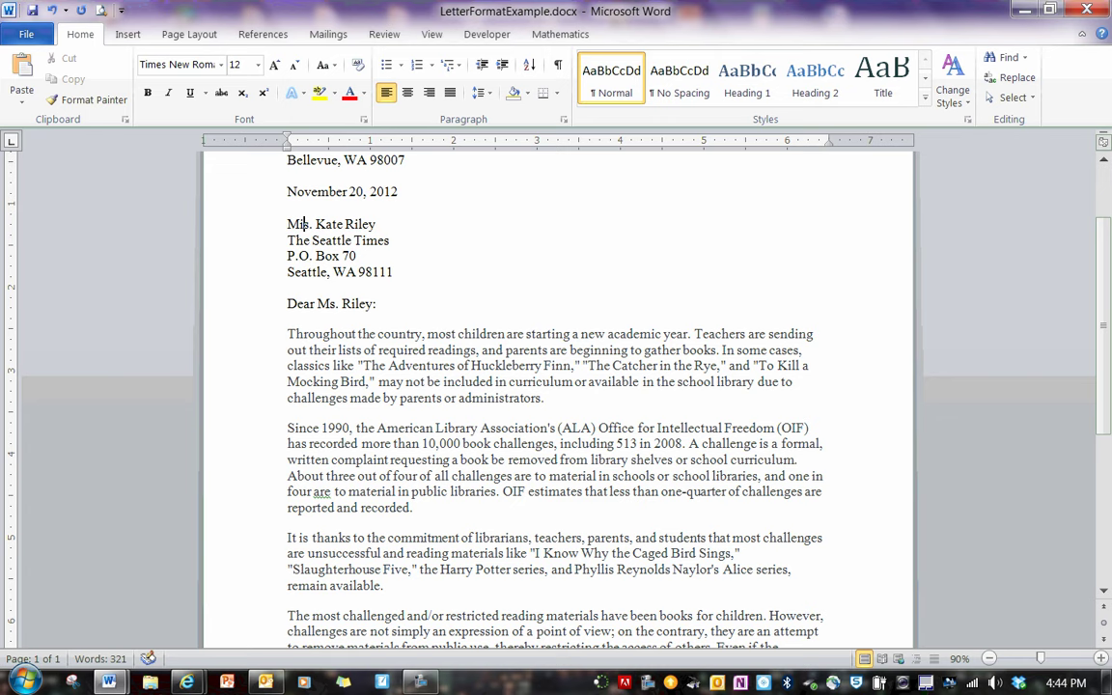
pyautogui.moveTo(294, 223); pyautogui.dragTo(302, 224)
pyautogui.write('iss')
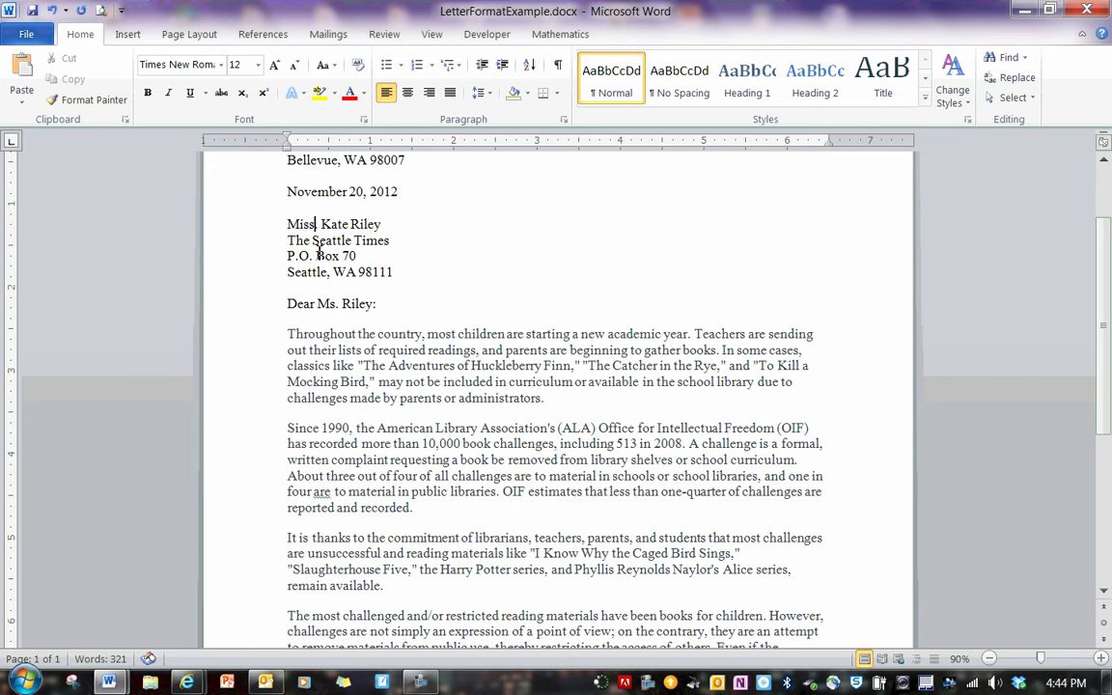
pyautogui.press('Delete')
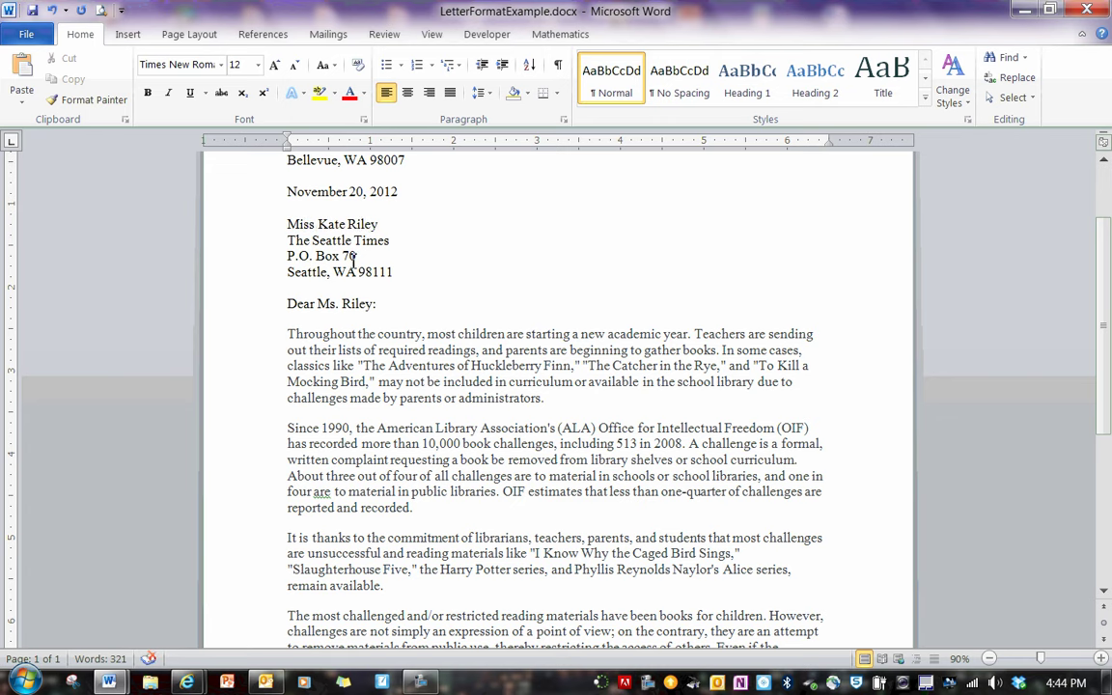
pyautogui.press('BackSpace')
pyautogui.press('BackSpace')
pyautogui.press('BackSpace')
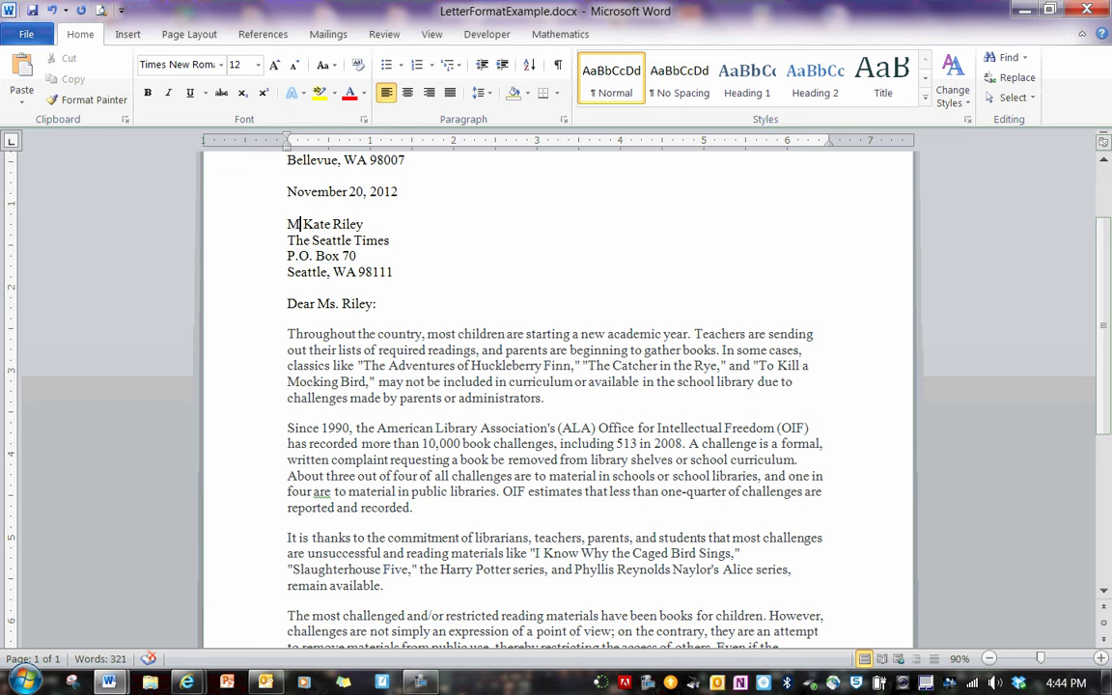
pyautogui.write('s.')
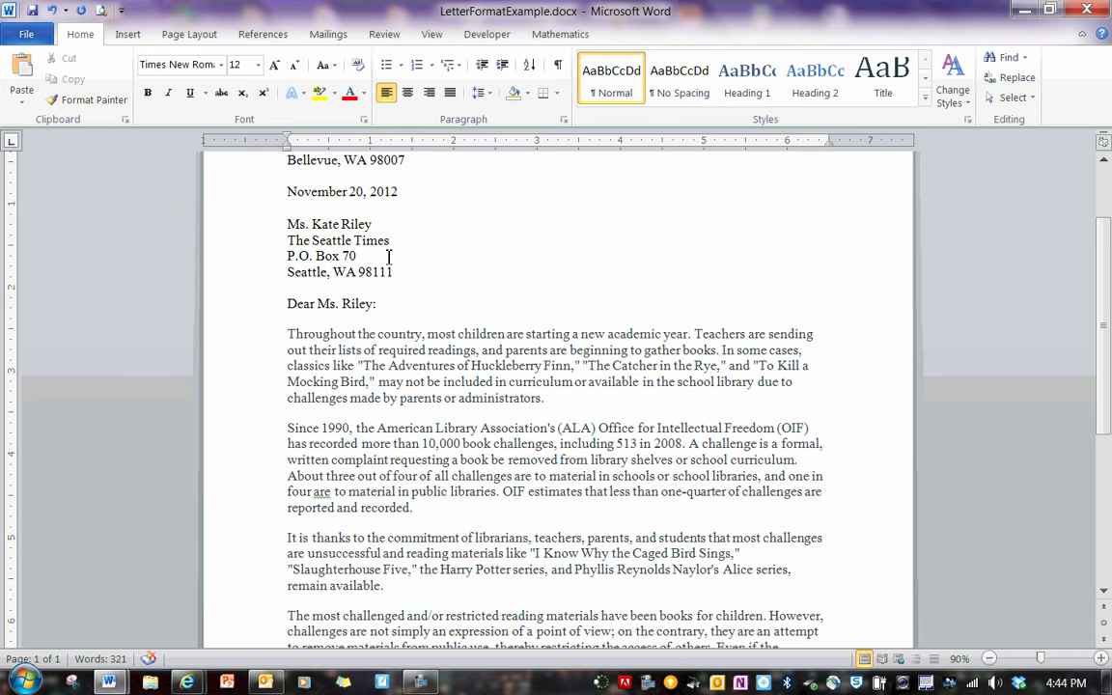
pyautogui.click(422, 283)
pyautogui.click(306, 224)
pyautogui.write('.')
pyautogui.press('Right')
pyautogui.press('Right')
pyautogui.press('Right')
pyautogui.moveTo(375, 305); pyautogui.dragTo(287, 306)
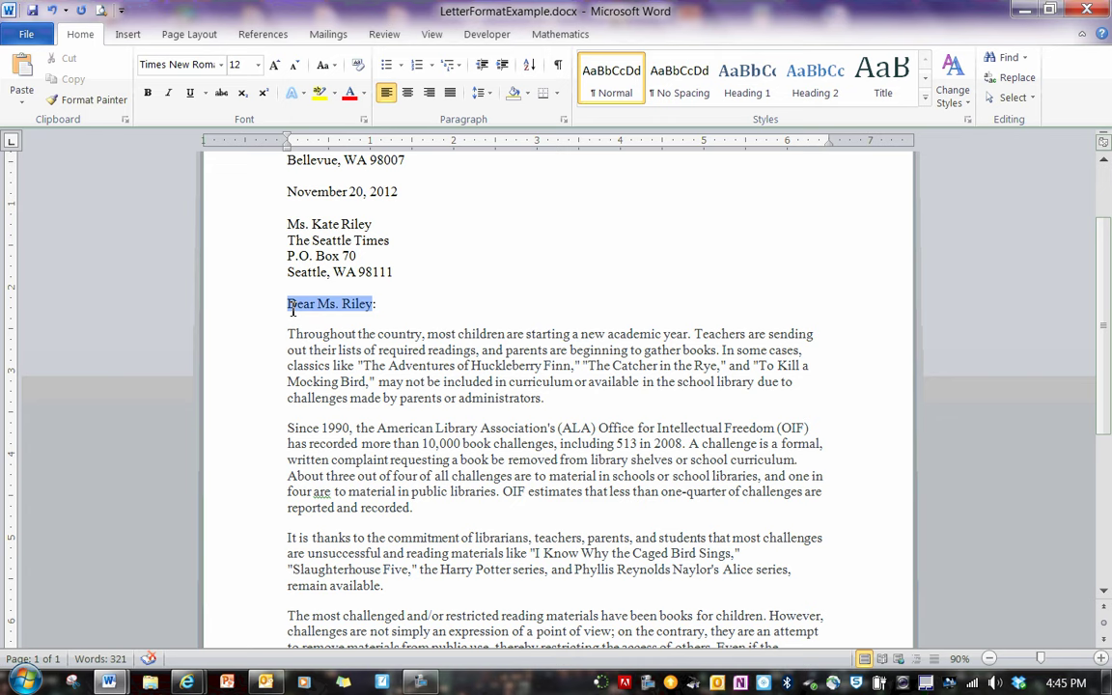
pyautogui.write('To')
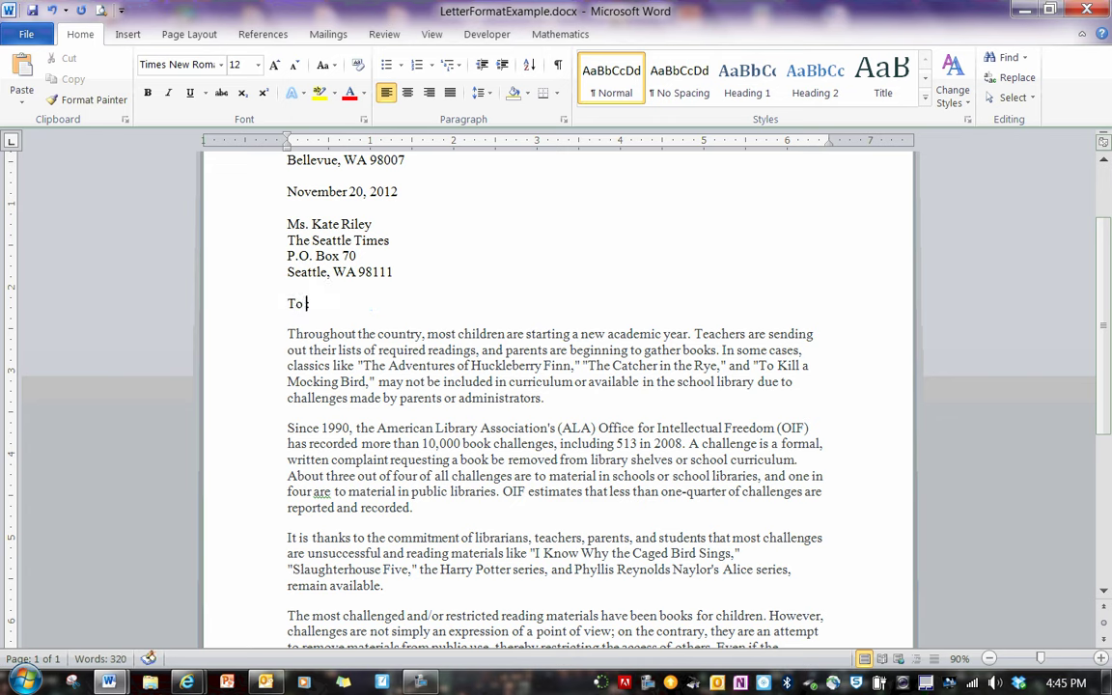
pyautogui.write(' Whom')
pyautogui.write(' It M')
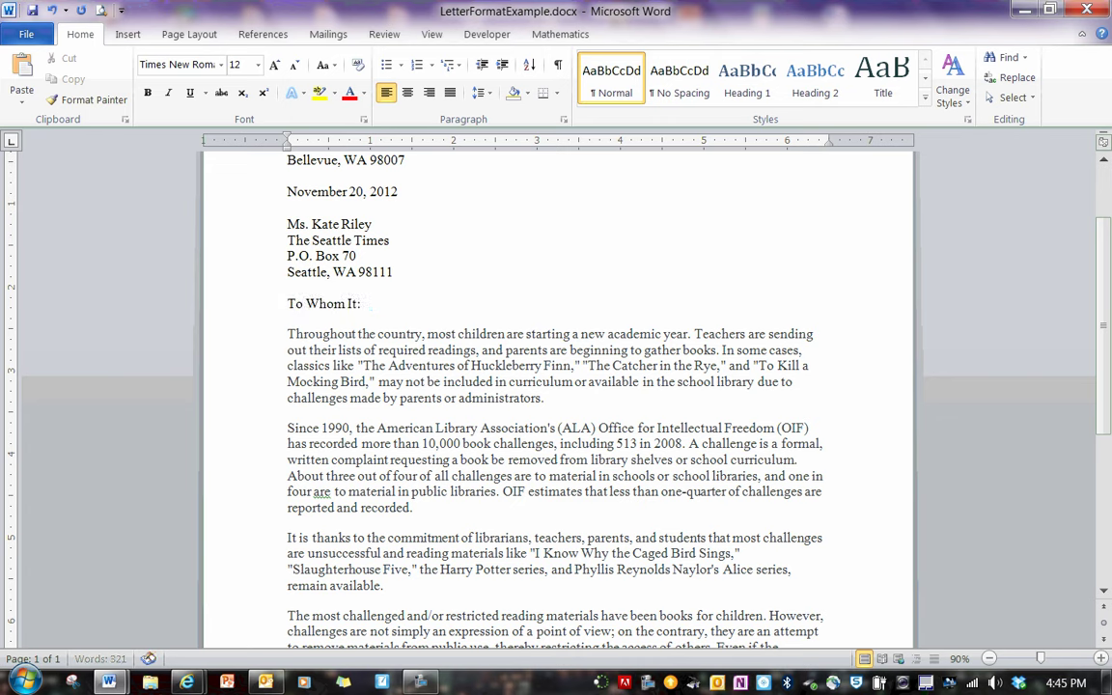
pyautogui.write('ay Concern')
pyautogui.hotkey('ctrl', 'z')
pyautogui.hotkey('ctrl', 'z')
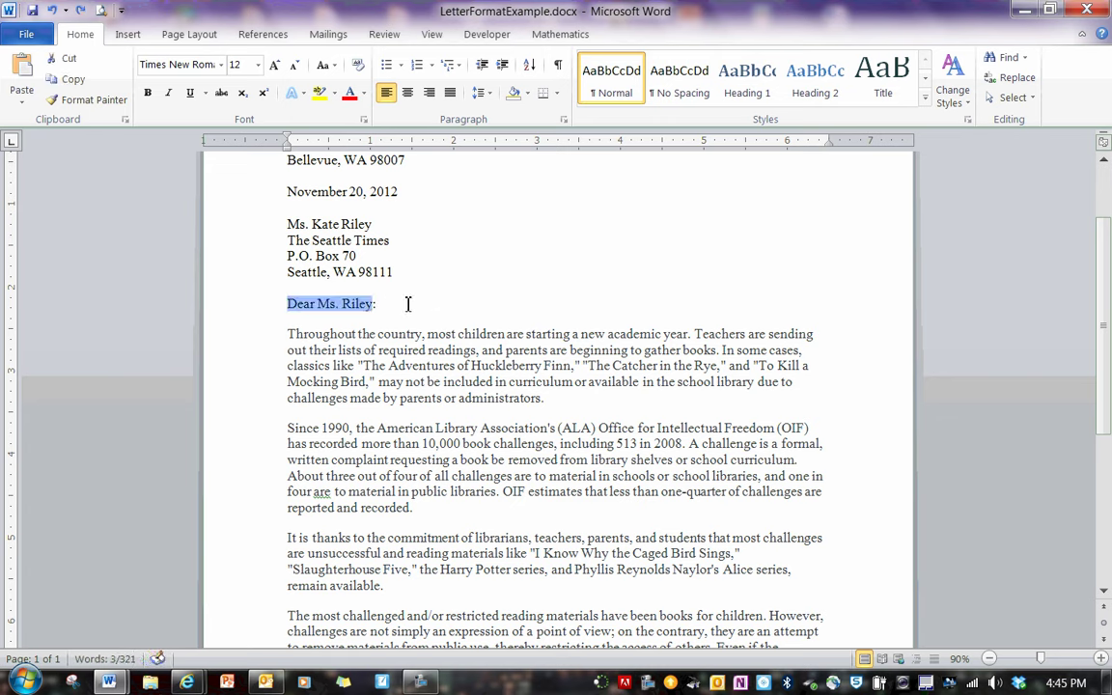
pyautogui.click(404, 303)
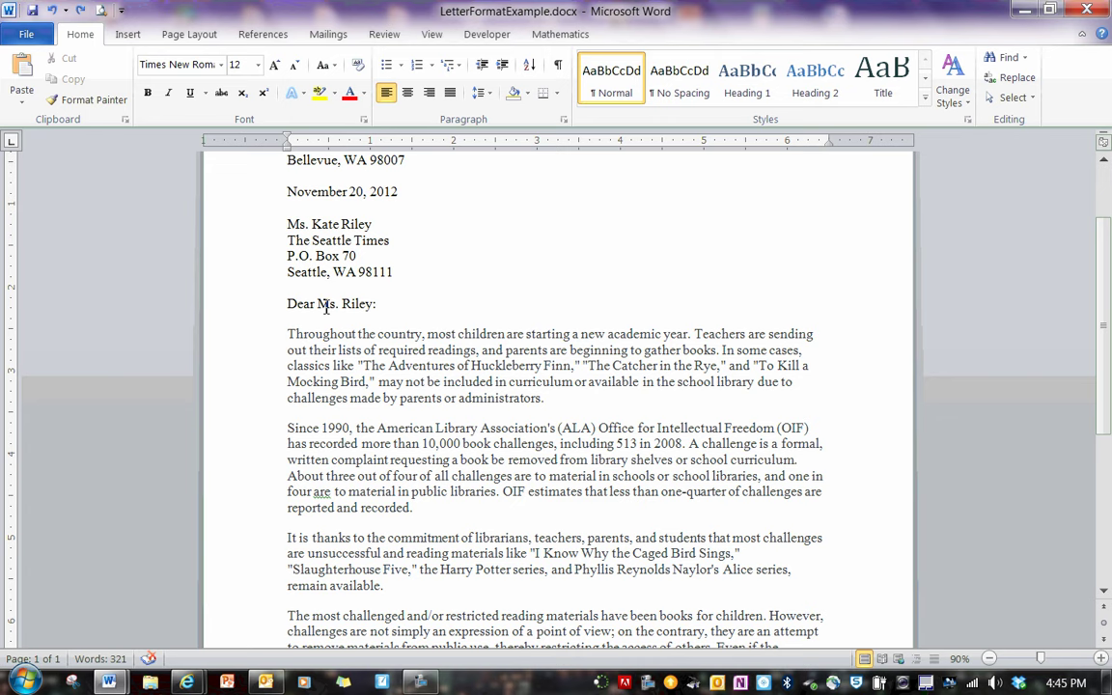
pyautogui.doubleClick(367, 305)
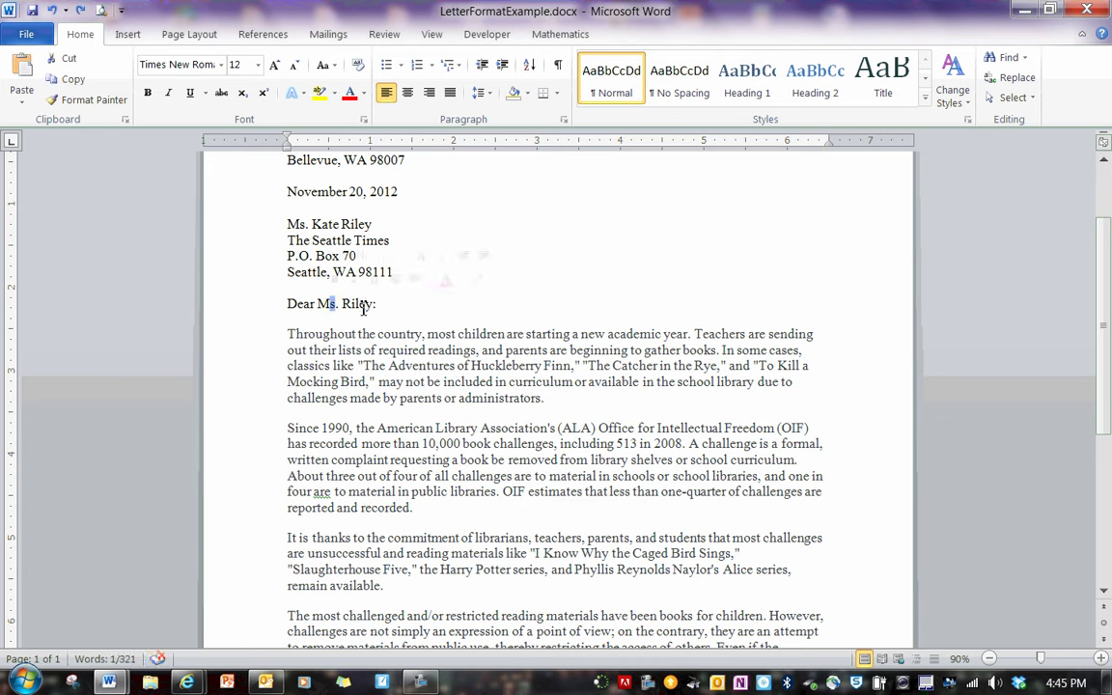
pyautogui.click(367, 306)
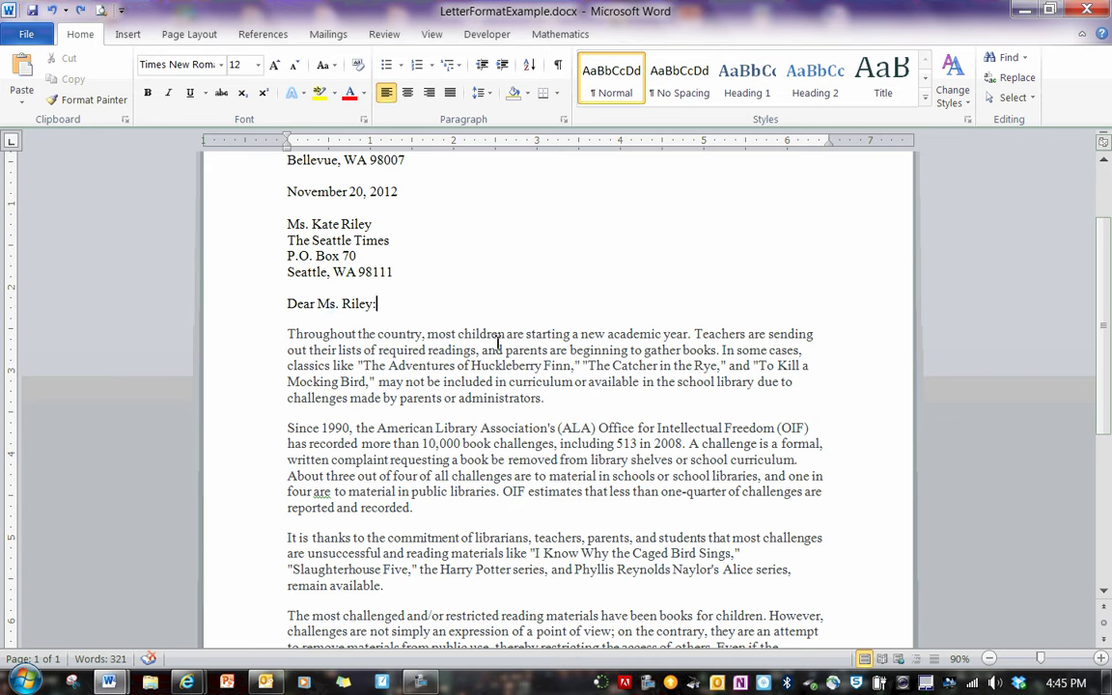
pyautogui.press('Down')
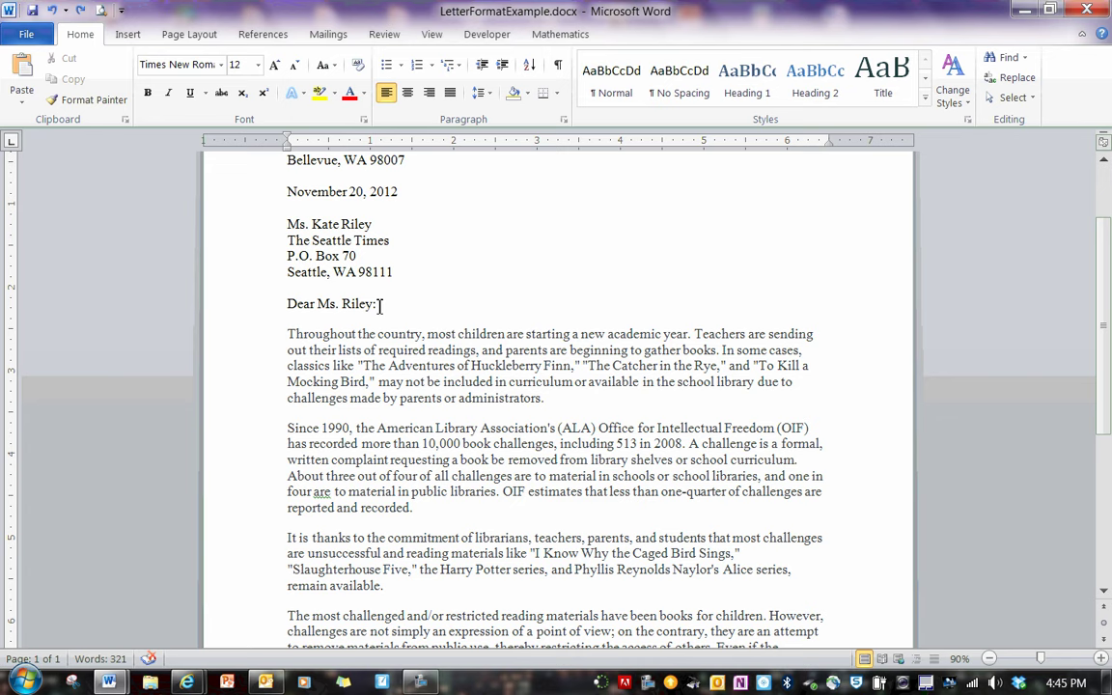
pyautogui.press('Up')
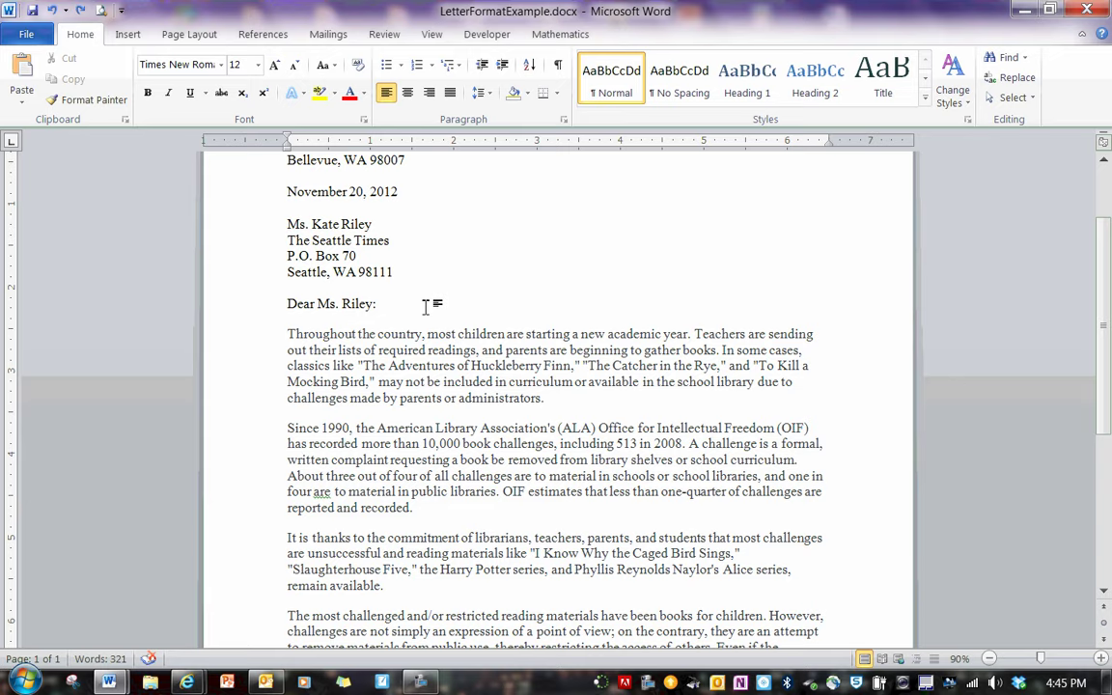
pyautogui.scroll(2, 1088, 250)
pyautogui.scroll(2, 1089, 251)
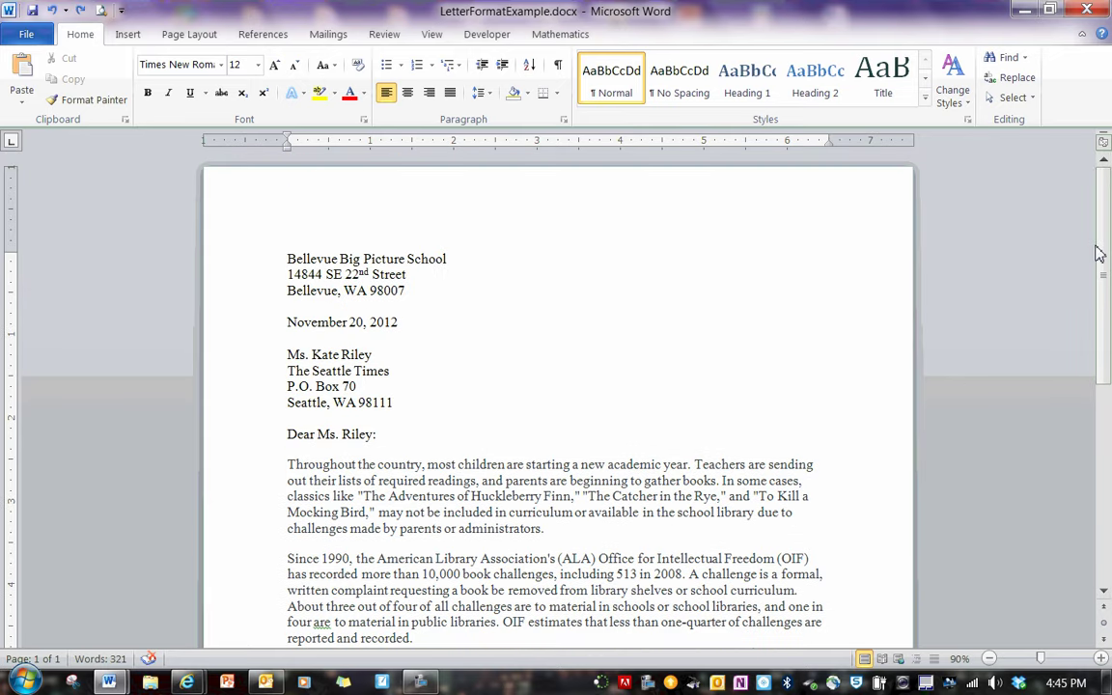
pyautogui.scroll(-5, 552, 301)
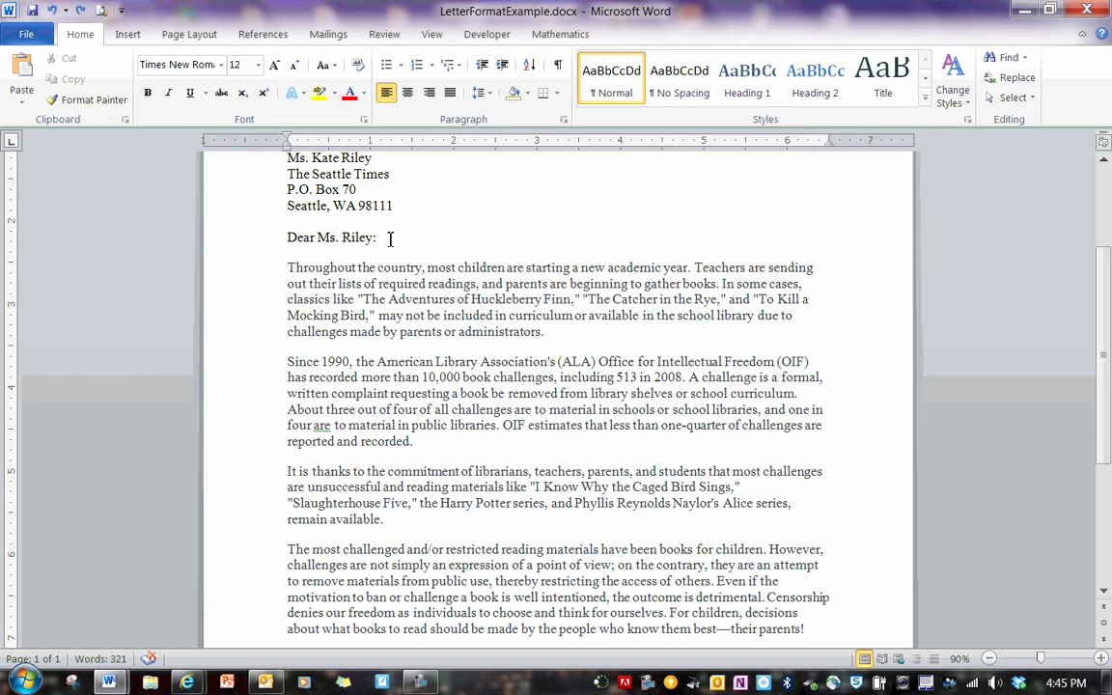
pyautogui.click(379, 239)
pyautogui.scroll(-1, 1103, 297)
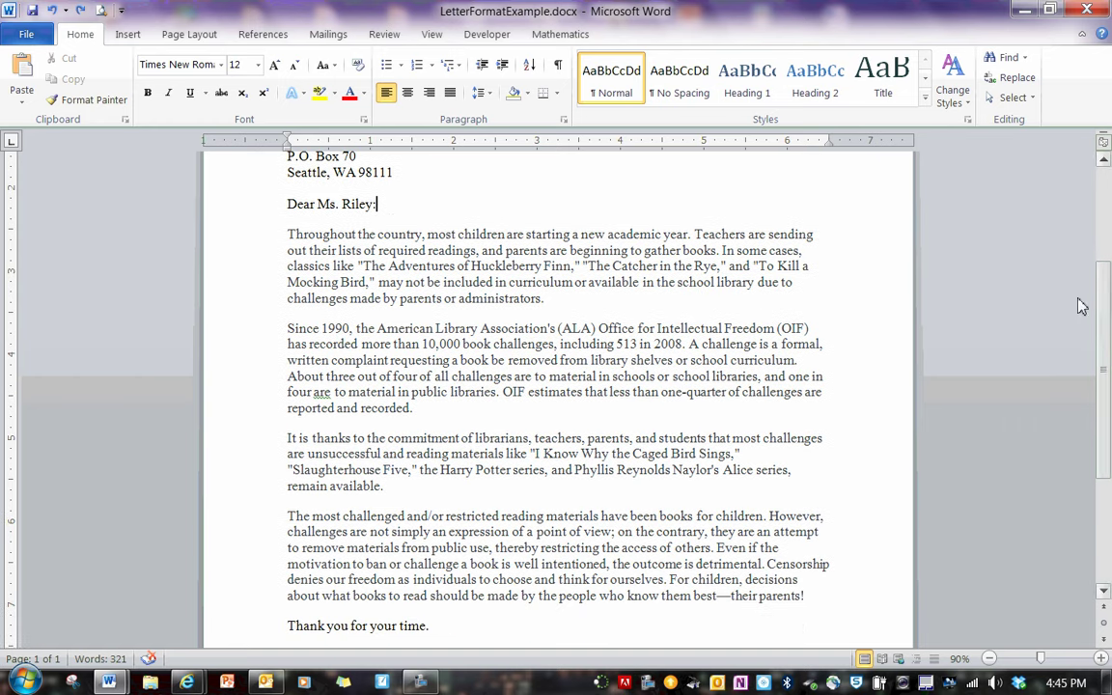
pyautogui.moveTo(288, 234); pyautogui.dragTo(573, 282)
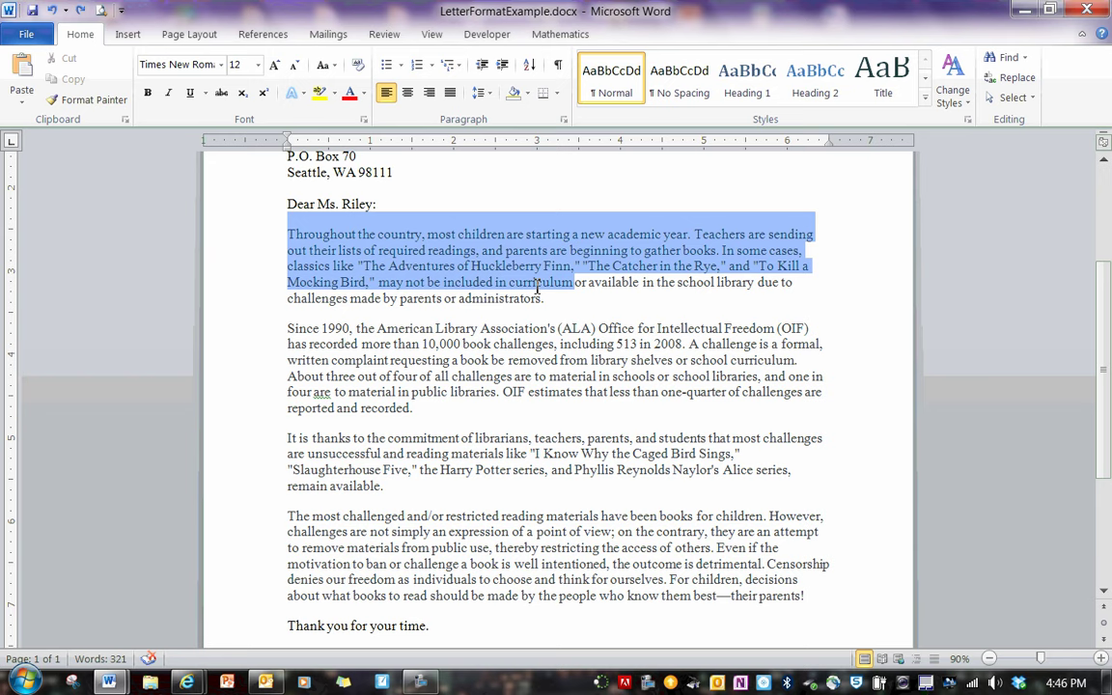
pyautogui.click(291, 234)
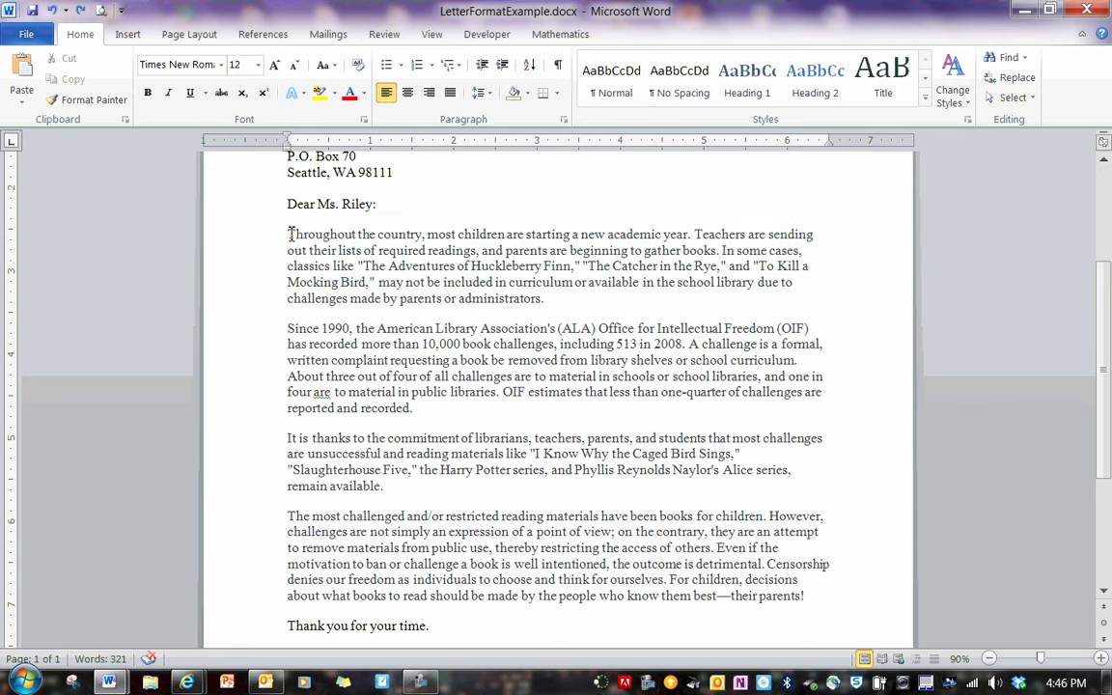
pyautogui.press('Tab')
pyautogui.press('BackSpace')
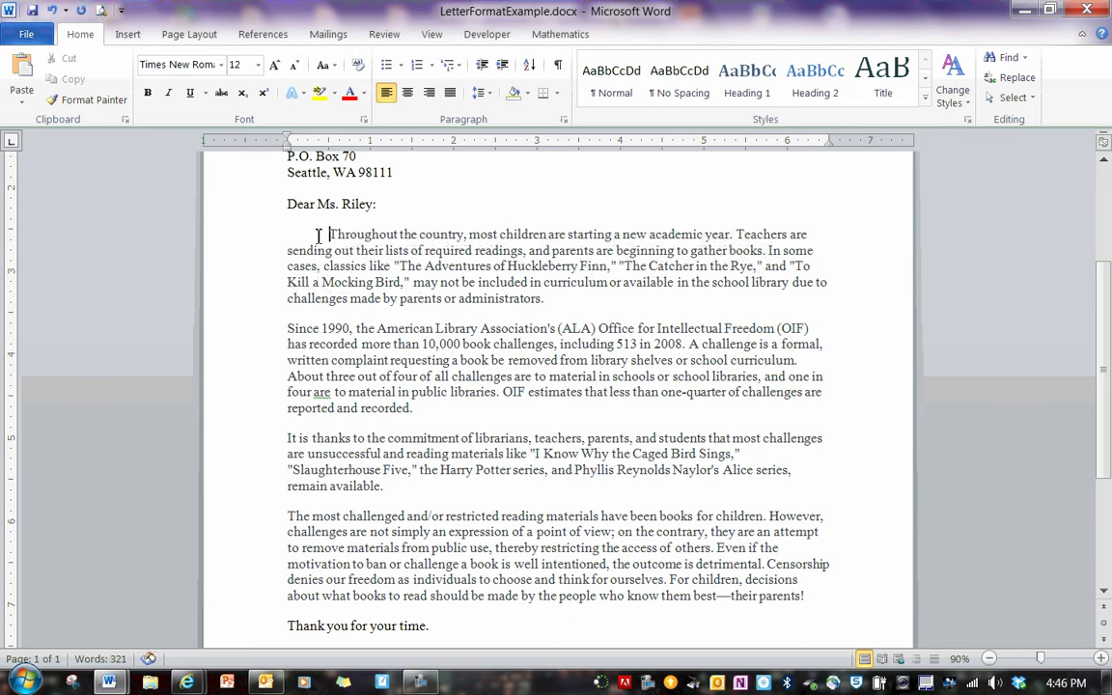
pyautogui.press('BackSpace')
pyautogui.scroll(-1, 375, 285)
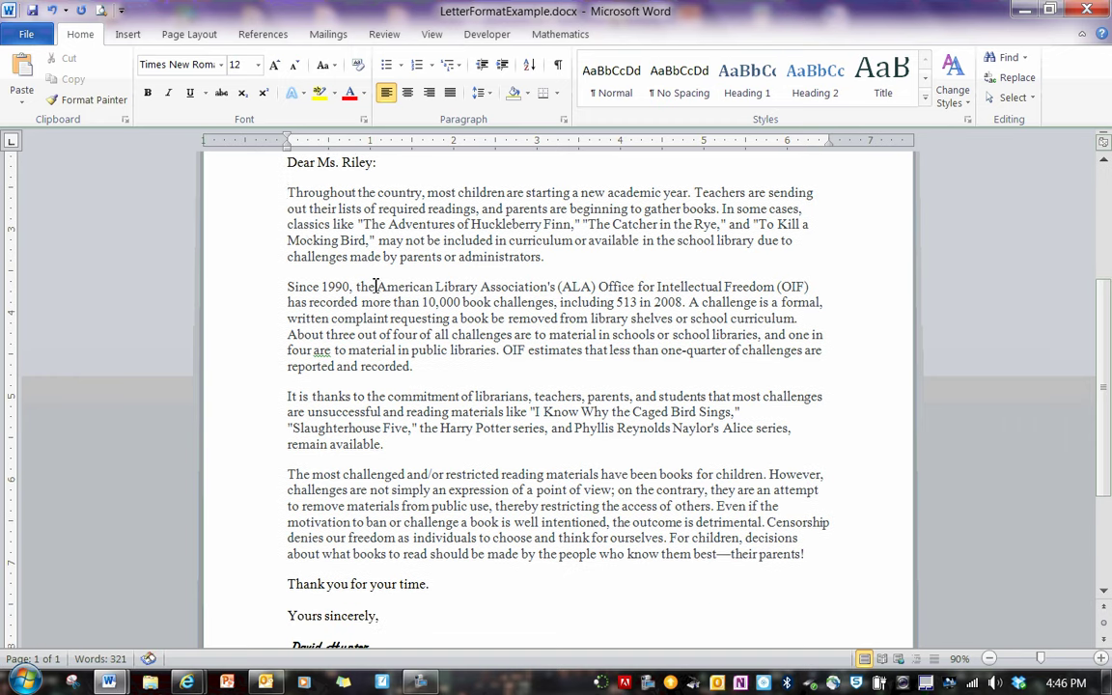
pyautogui.scroll(1, 328, 251)
pyautogui.scroll(1, 292, 193)
pyautogui.scroll(2, 292, 183)
pyautogui.scroll(2, 294, 196)
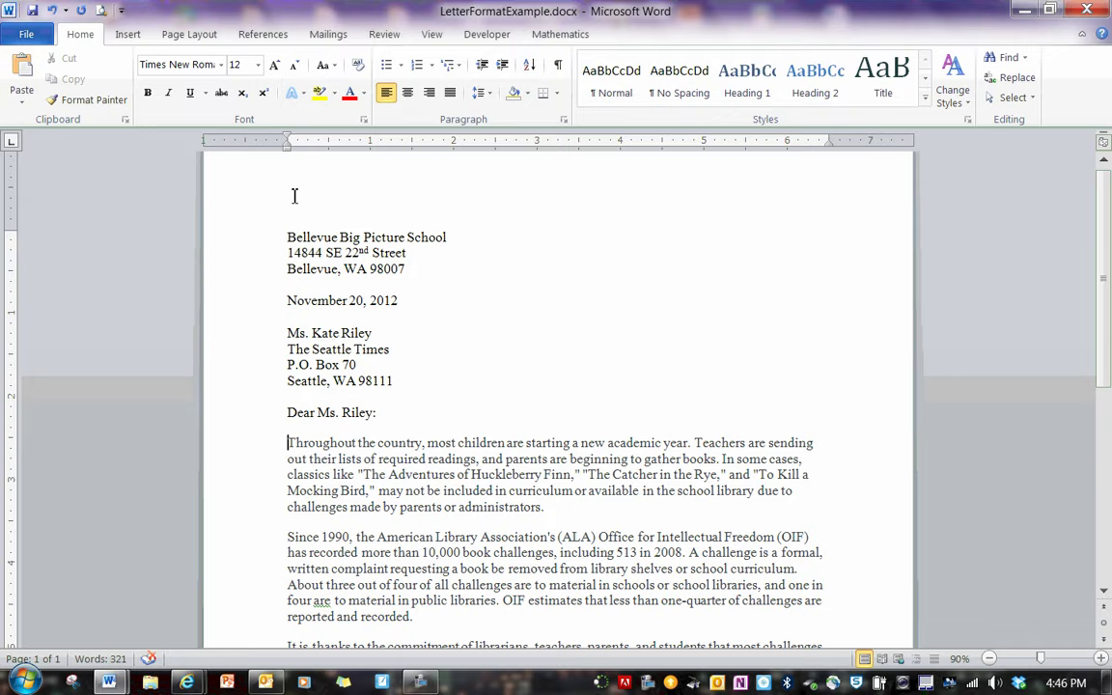
pyautogui.scroll(-3, 291, 238)
pyautogui.scroll(-3, 292, 241)
pyautogui.scroll(-2, 292, 241)
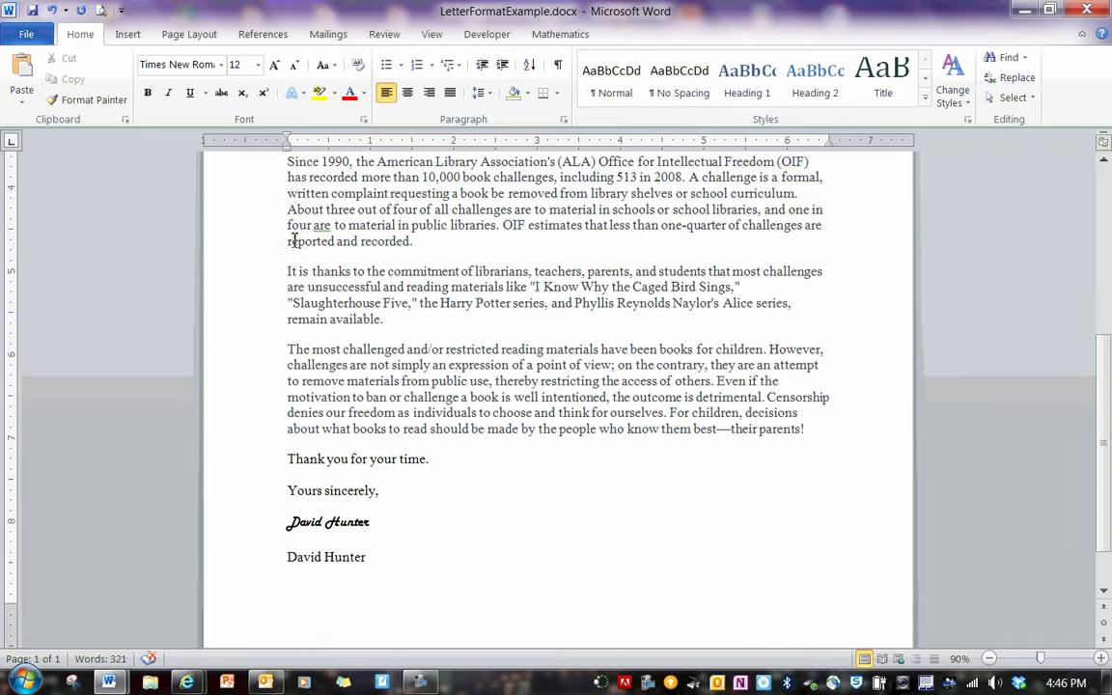
pyautogui.scroll(3, 309, 243)
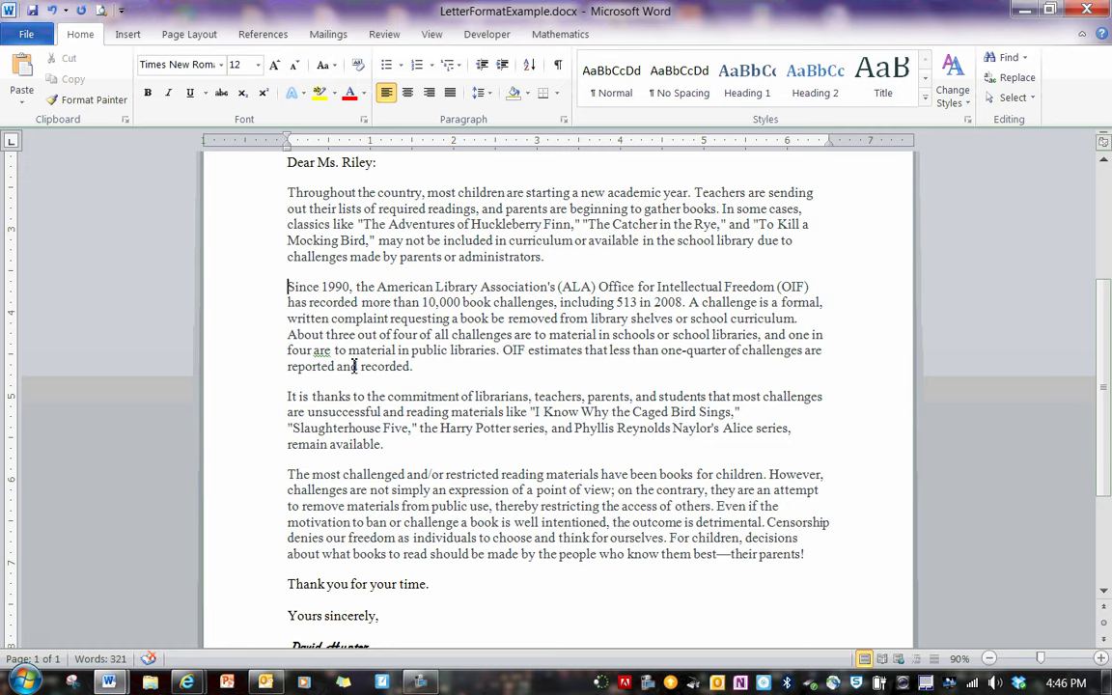
pyautogui.scroll(-1, 393, 372)
pyautogui.scroll(-1, 298, 360)
pyautogui.scroll(-2, 302, 358)
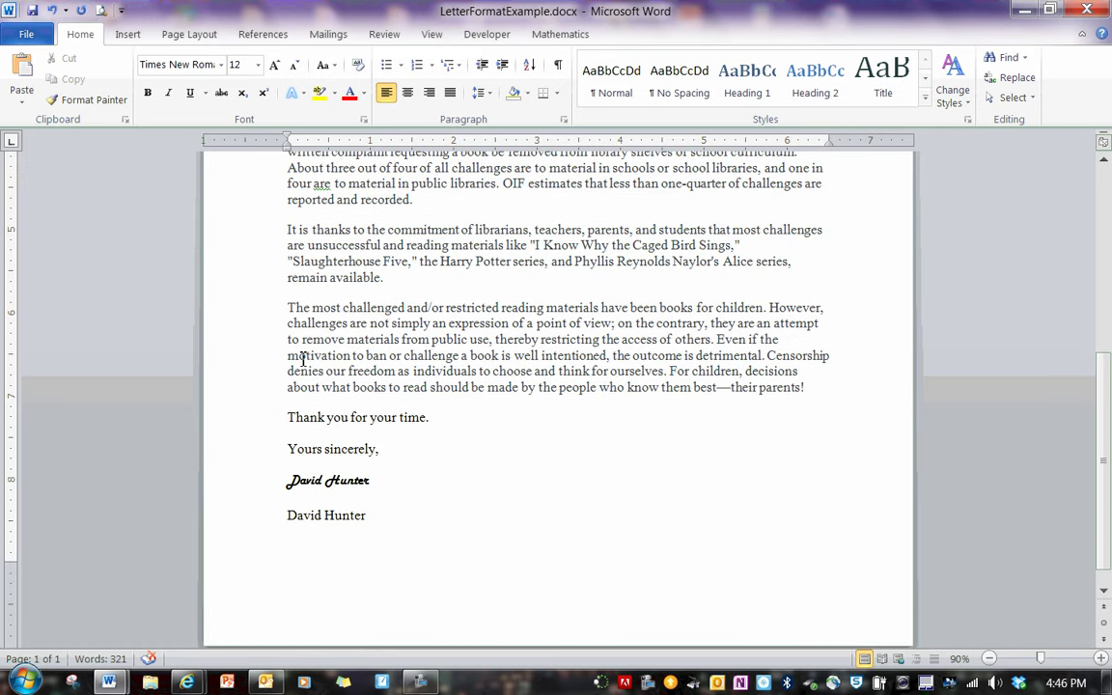
pyautogui.scroll(-1, 521, 372)
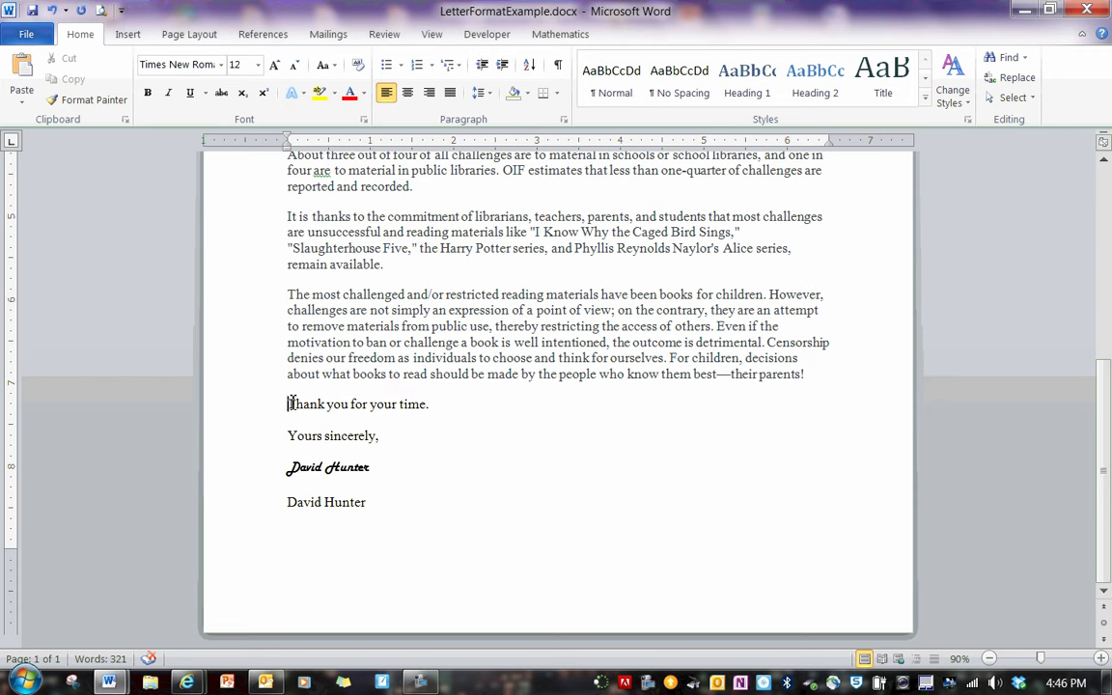
pyautogui.moveTo(433, 404); pyautogui.dragTo(289, 403)
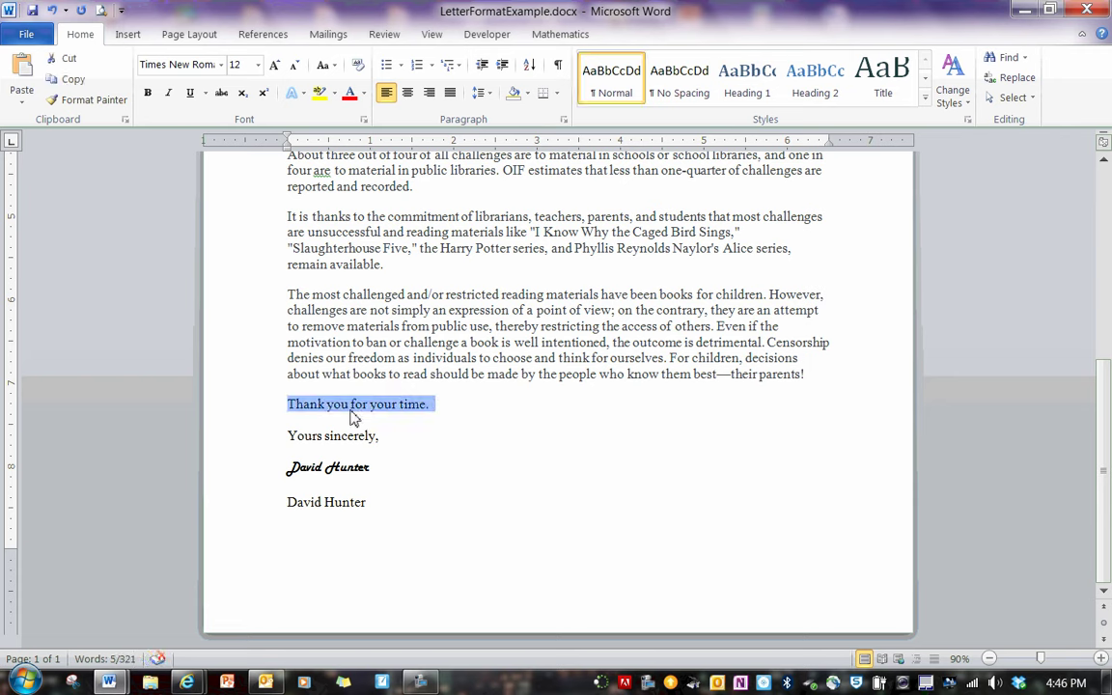
pyautogui.click(449, 413)
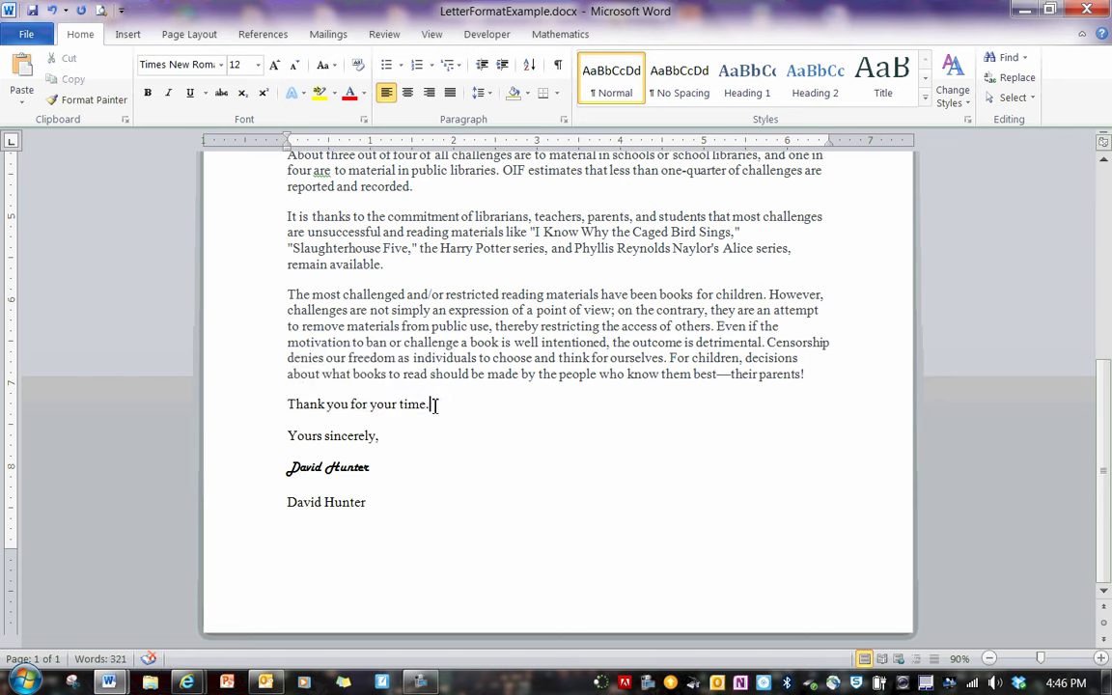
pyautogui.moveTo(433, 406); pyautogui.dragTo(286, 404)
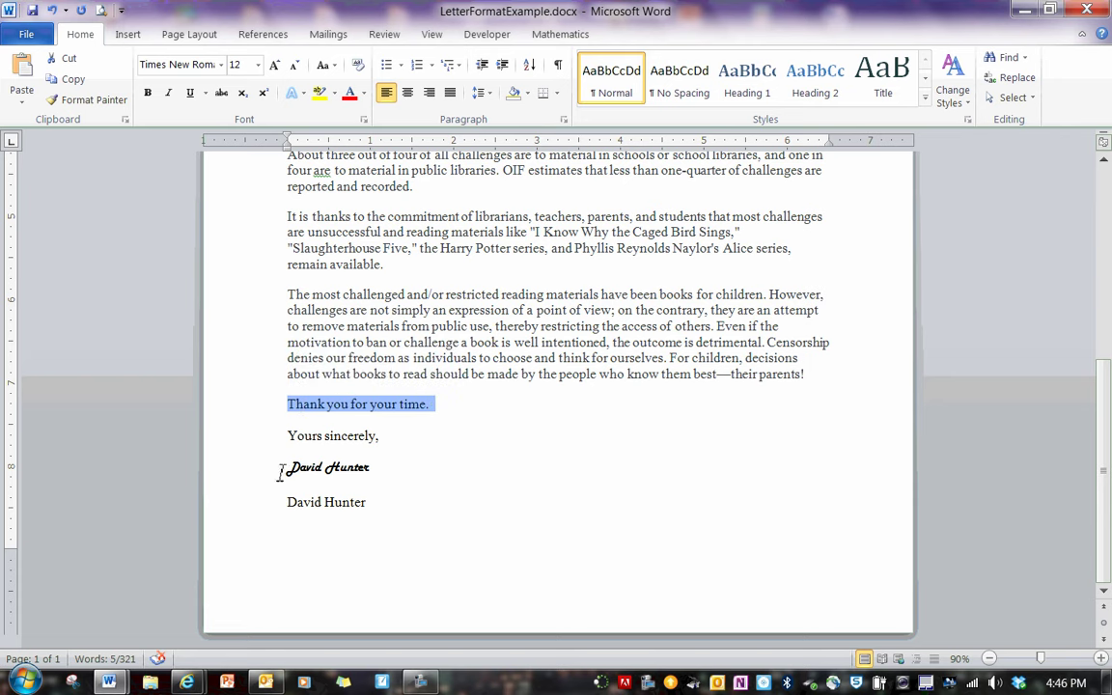
pyautogui.click(455, 417)
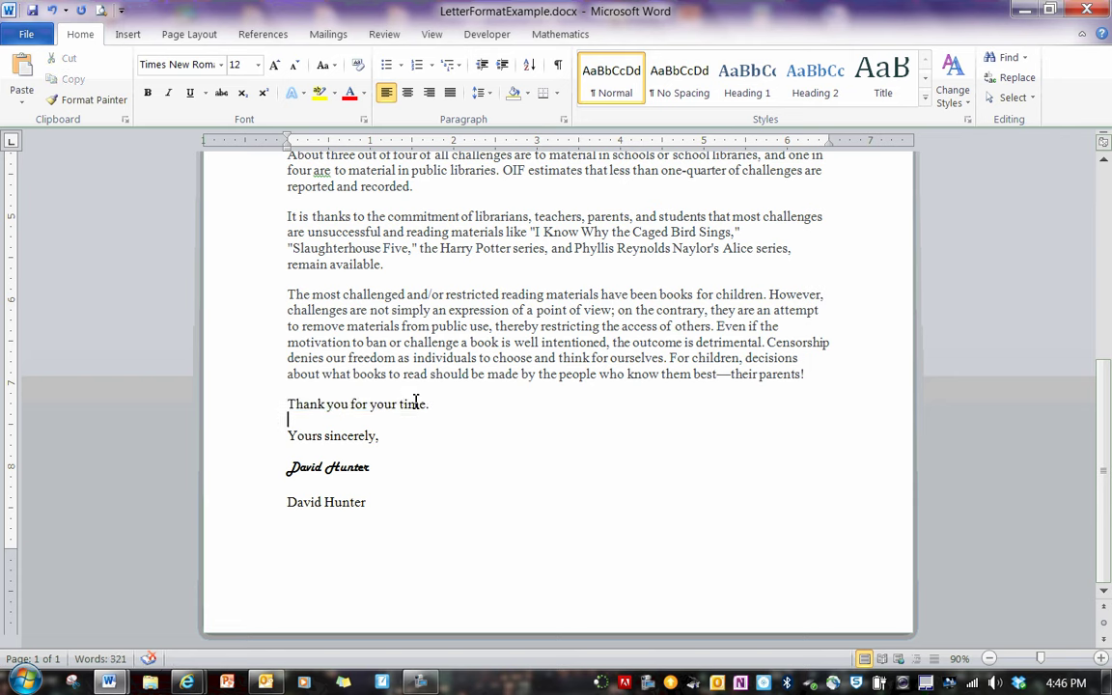
pyautogui.moveTo(428, 404); pyautogui.dragTo(299, 405)
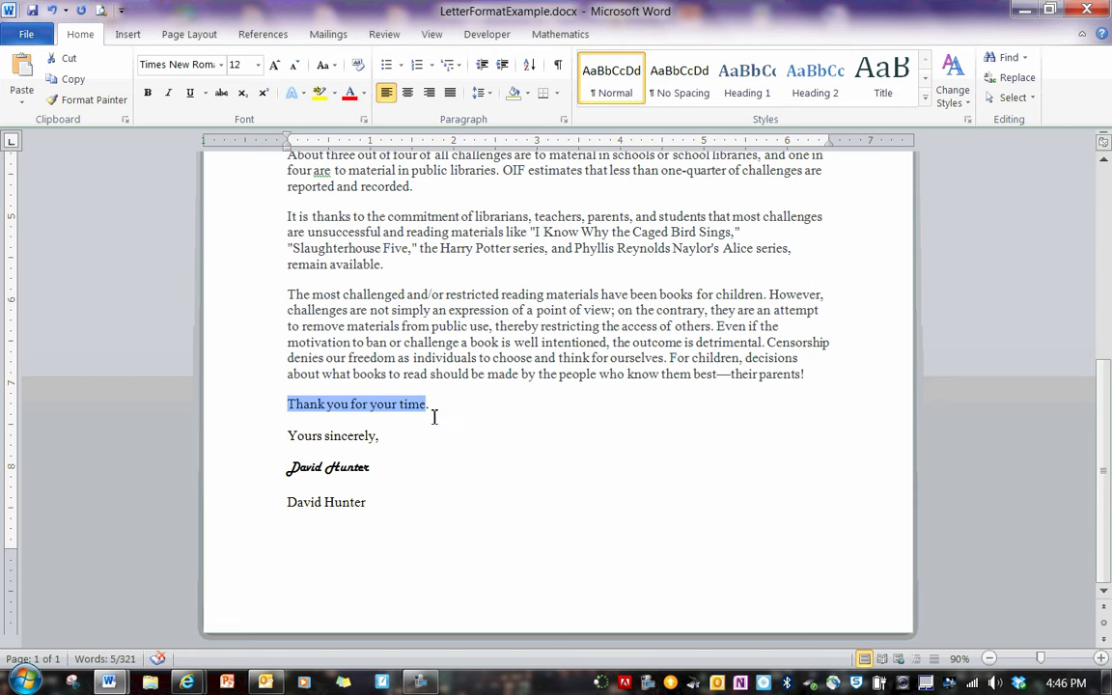
pyautogui.click(434, 405)
pyautogui.moveTo(434, 403); pyautogui.dragTo(289, 403)
pyautogui.click(376, 436)
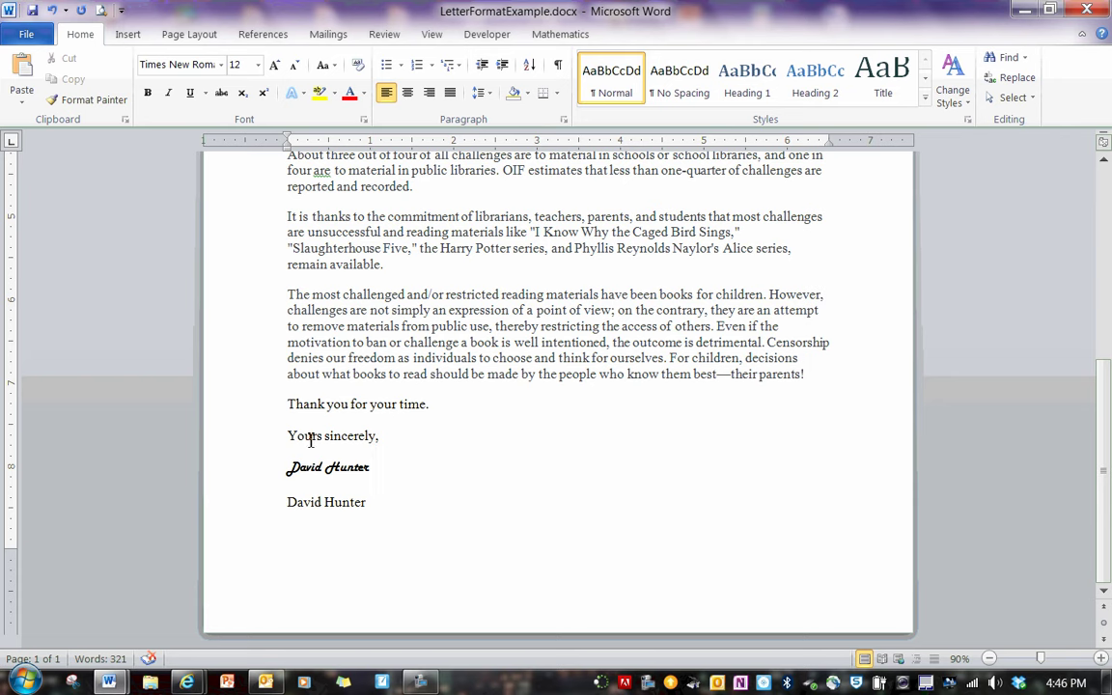
pyautogui.moveTo(290, 436); pyautogui.dragTo(299, 437)
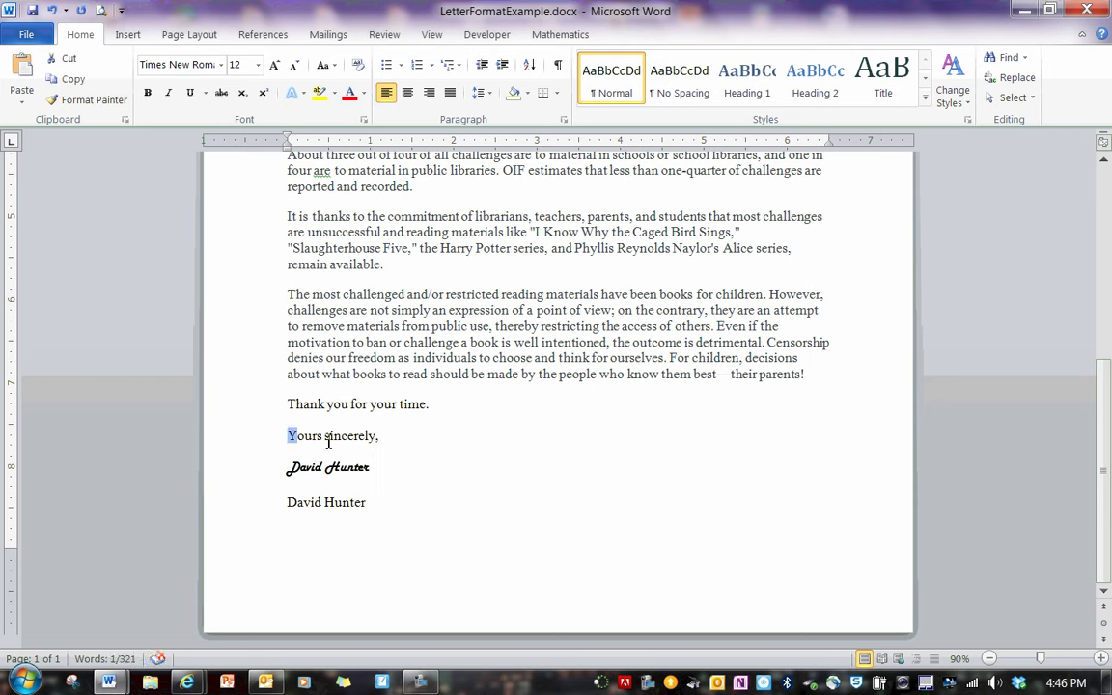
pyautogui.click(328, 441)
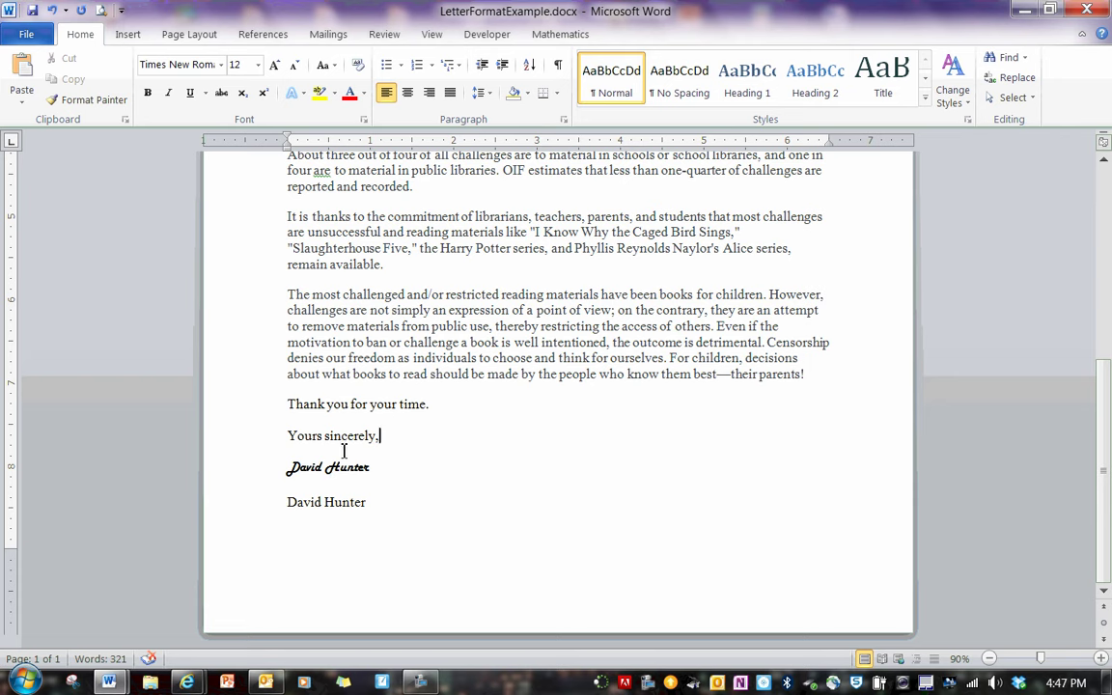
pyautogui.moveTo(324, 437); pyautogui.dragTo(288, 437)
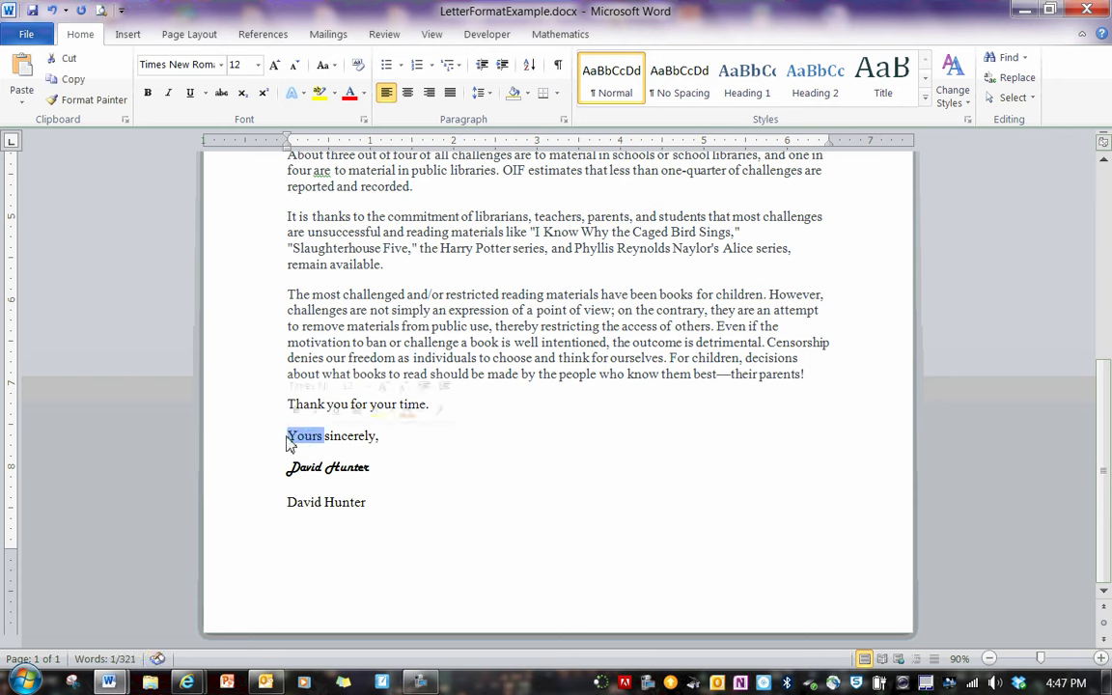
pyautogui.press('Delete')
pyautogui.press('Delete')
pyautogui.write('S')
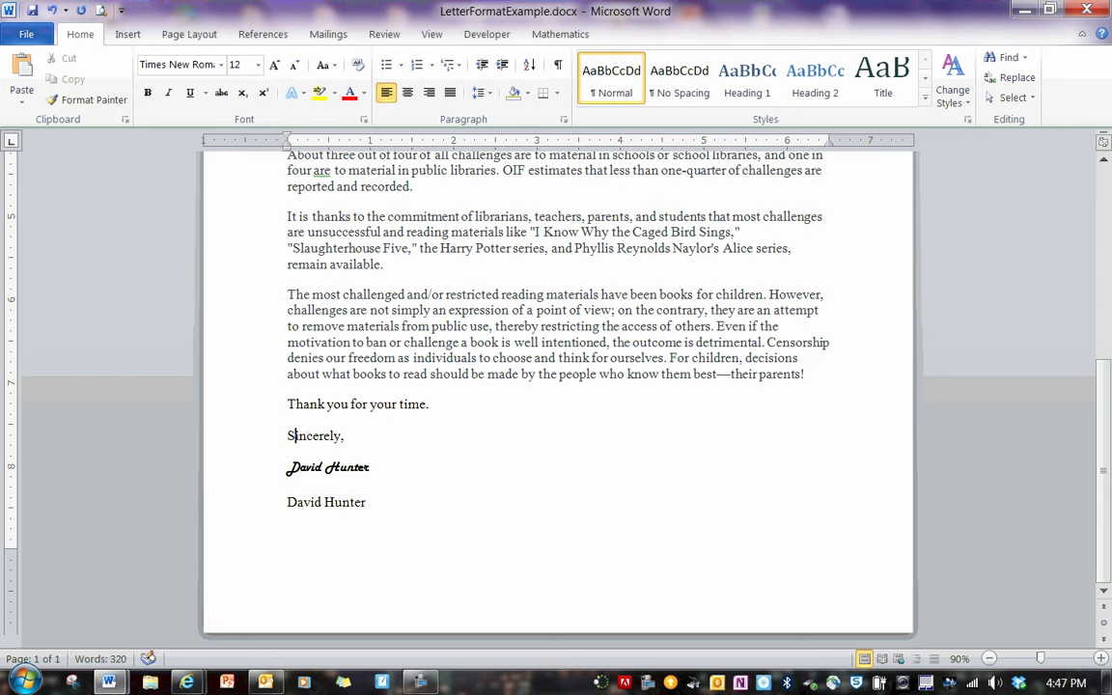
pyautogui.hotkey('ctrl', 'z')
pyautogui.hotkey('ctrl', 'z')
pyautogui.hotkey('ctrl', 'z')
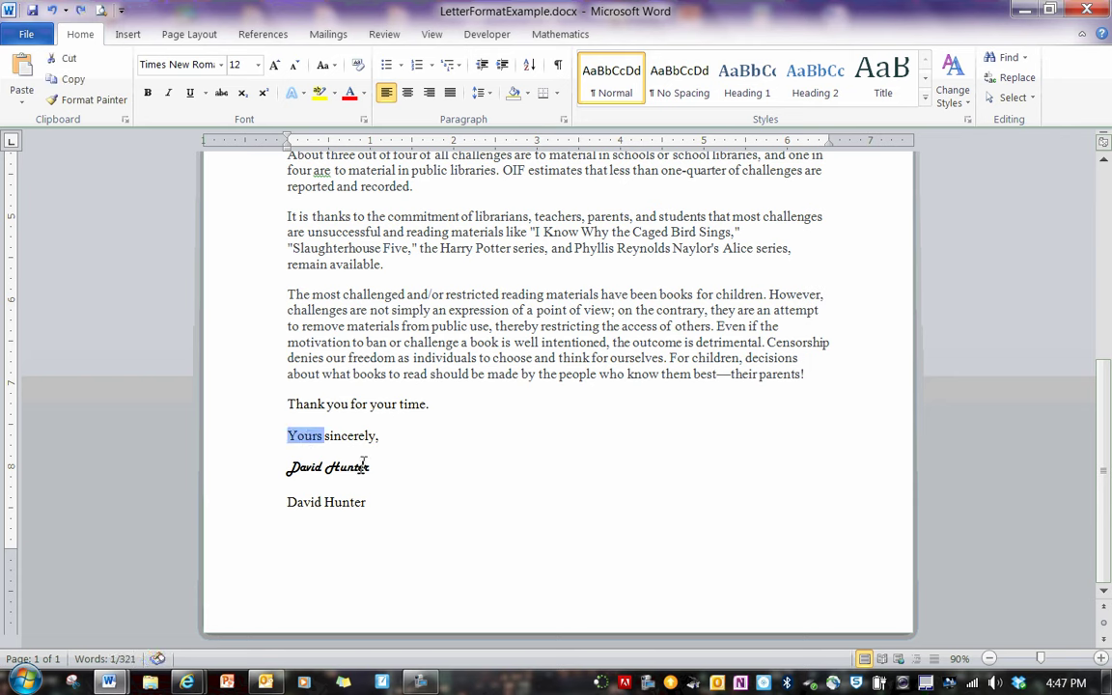
pyautogui.click(379, 459)
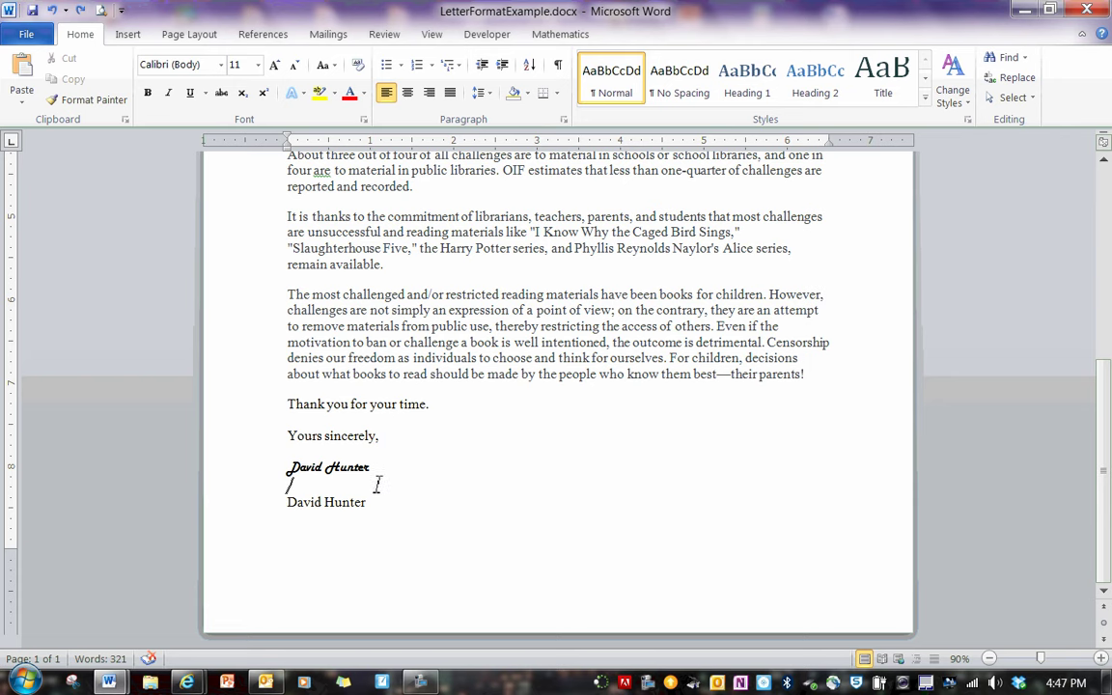
pyautogui.moveTo(376, 467); pyautogui.dragTo(310, 462)
pyautogui.click(381, 469)
pyautogui.press('Down')
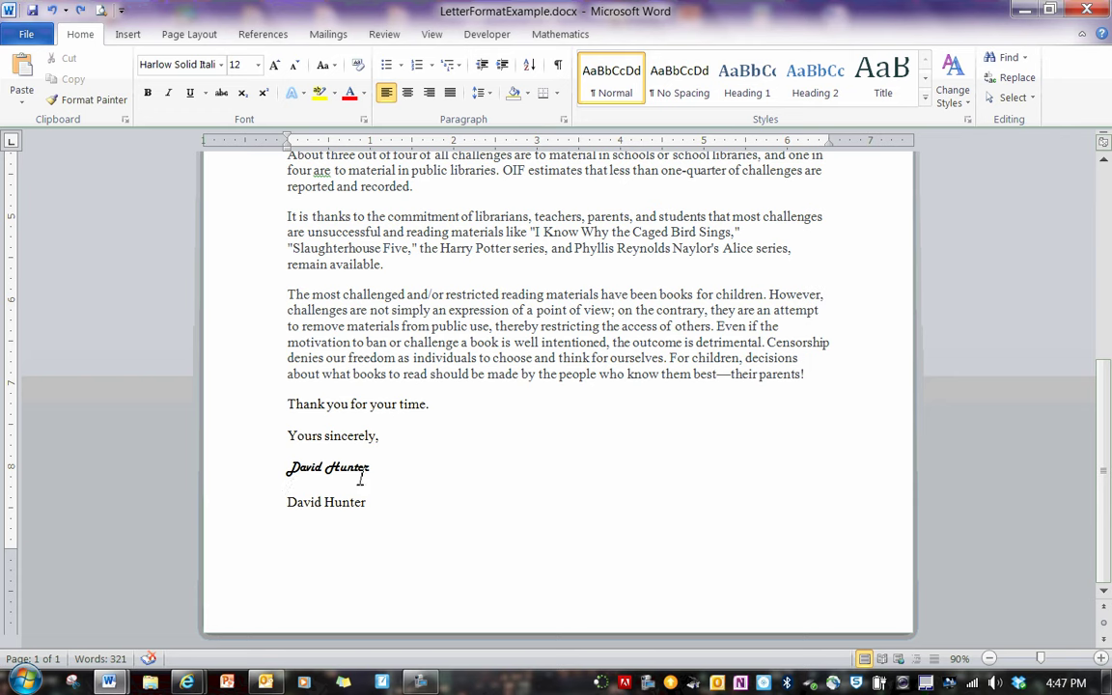
pyautogui.click(379, 436)
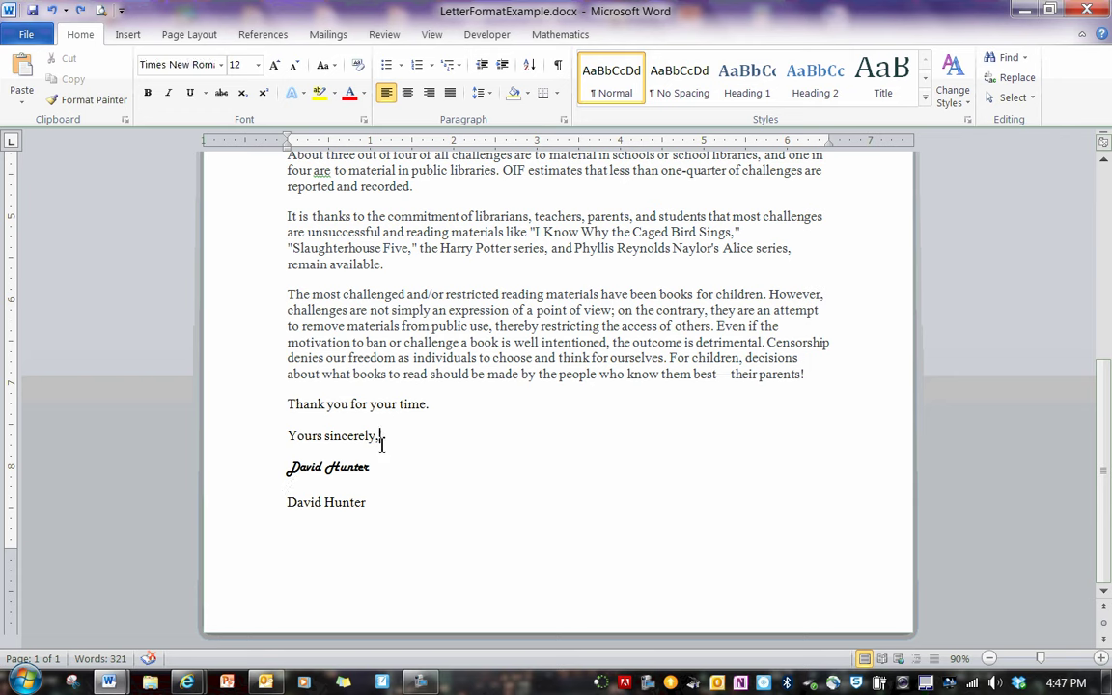
pyautogui.moveTo(376, 502); pyautogui.dragTo(289, 502)
pyautogui.click(449, 488)
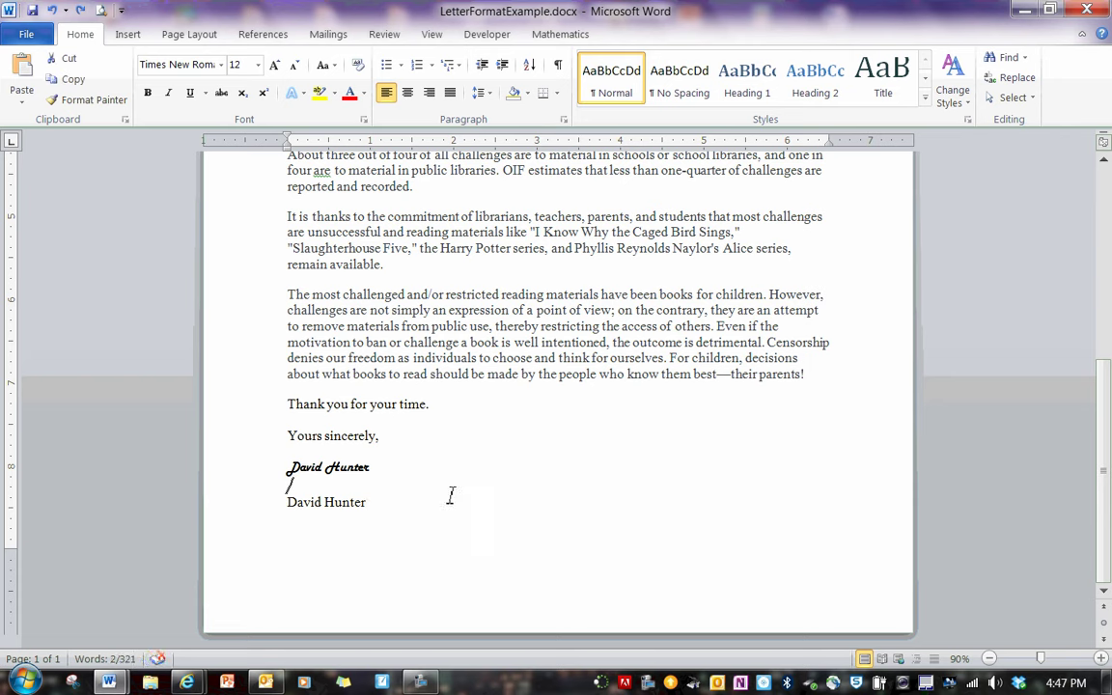
pyautogui.click(409, 453)
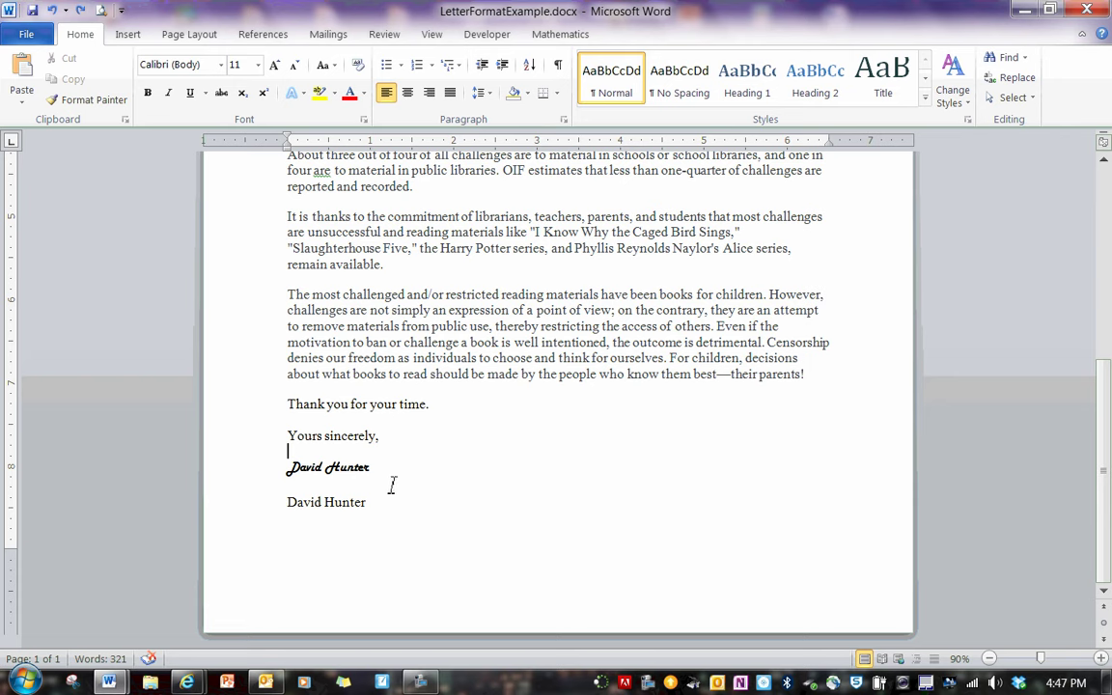
pyautogui.click(352, 507)
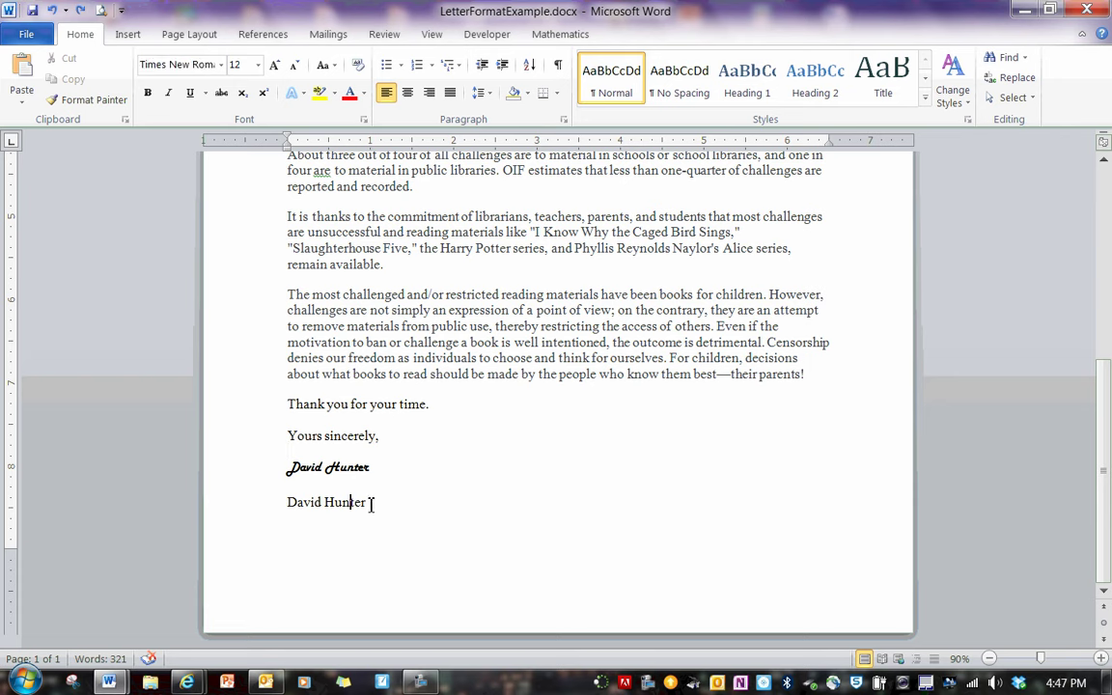
pyautogui.tripleClick(351, 506)
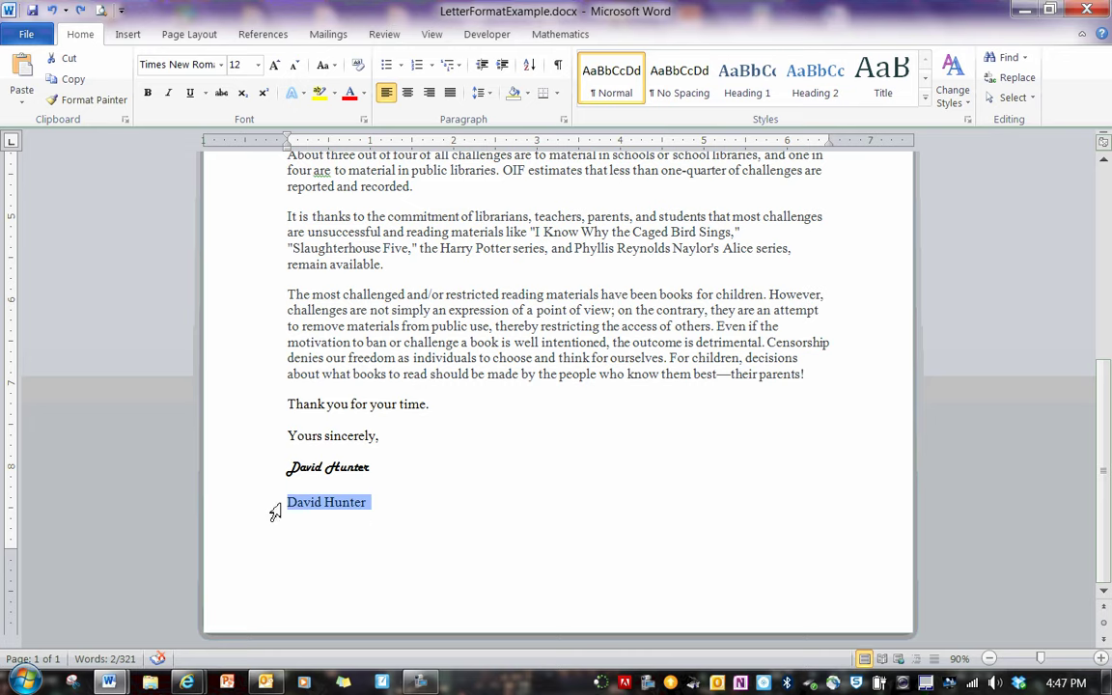
pyautogui.click(415, 503)
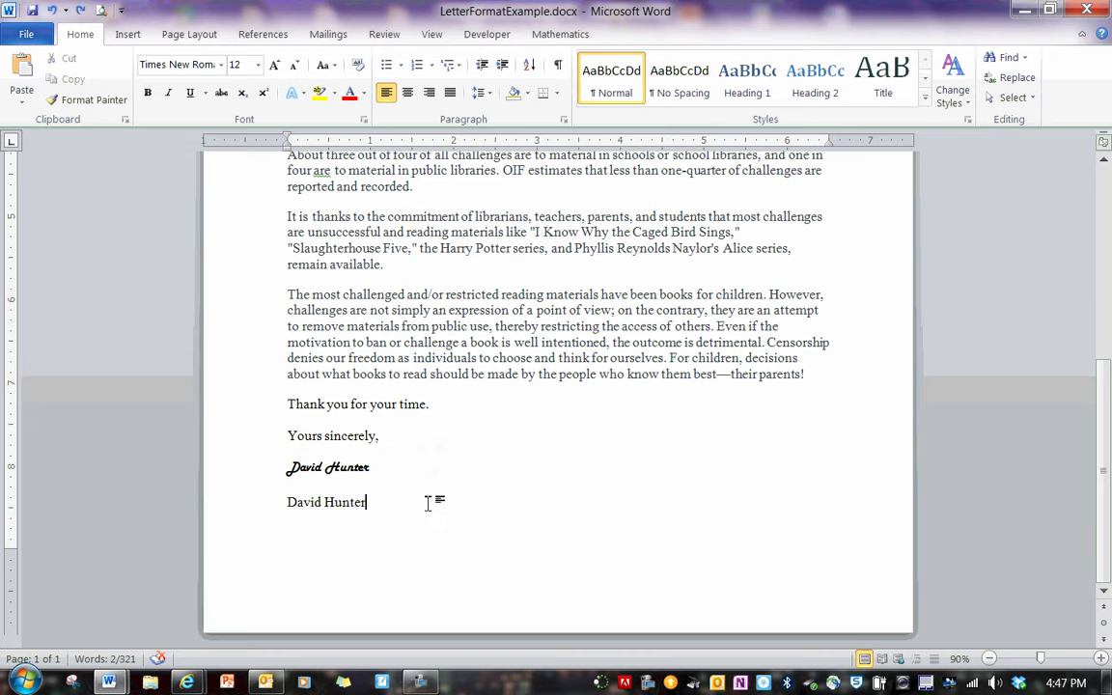
pyautogui.scroll(5, 427, 504)
pyautogui.scroll(5, 578, 461)
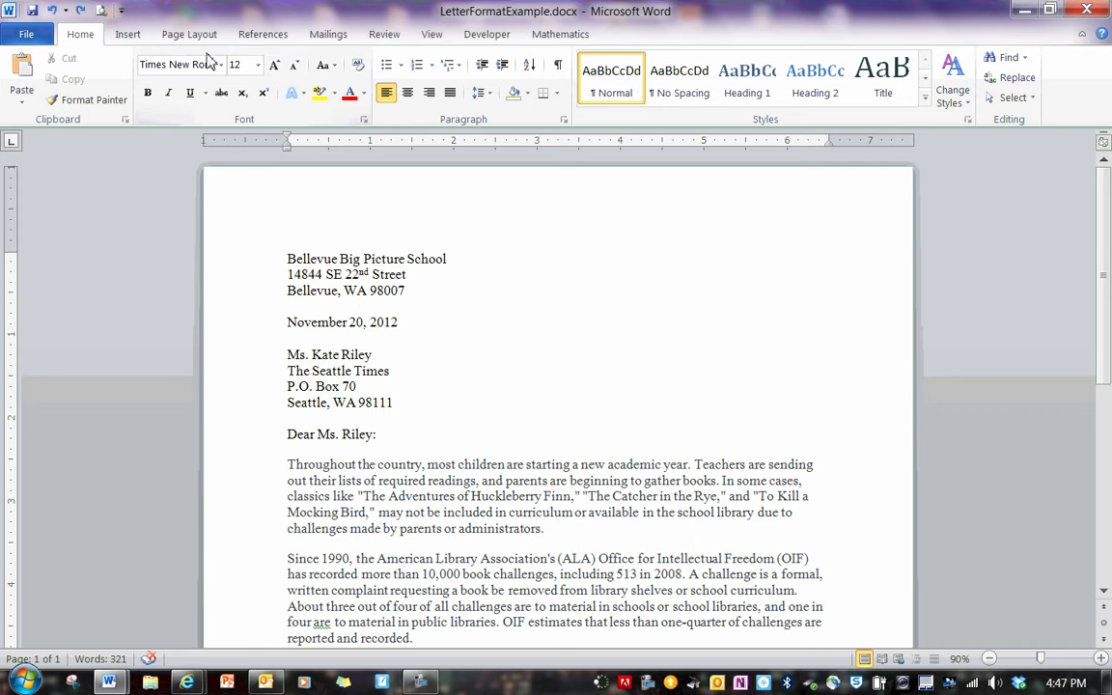
pyautogui.scroll(-2, 428, 288)
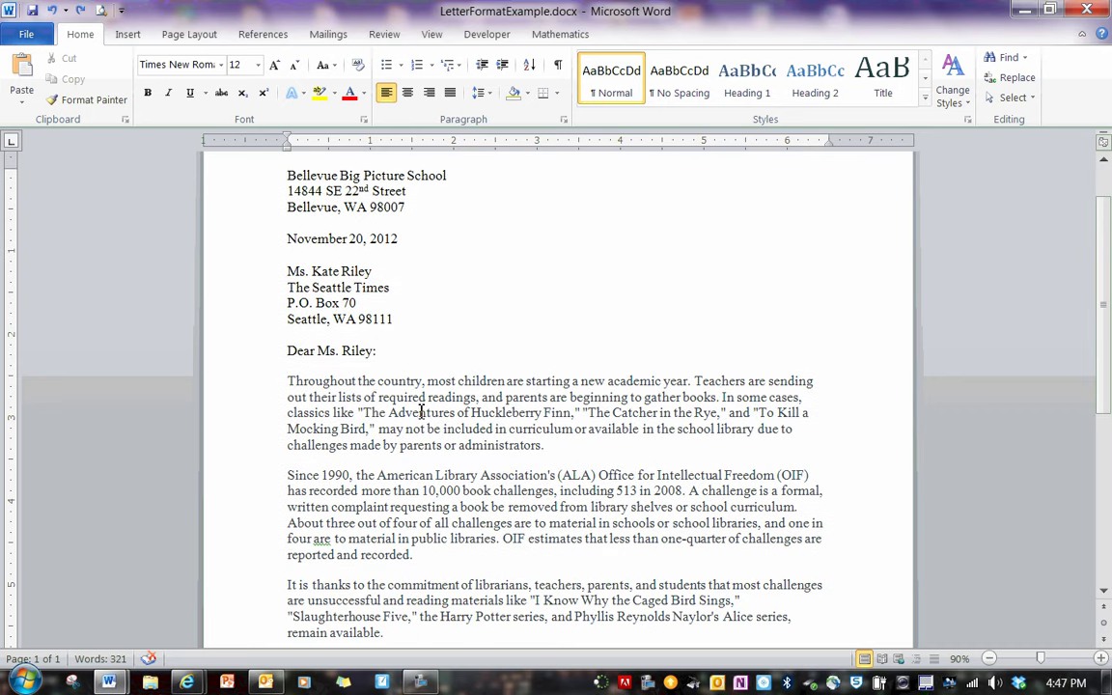
pyautogui.click(297, 380)
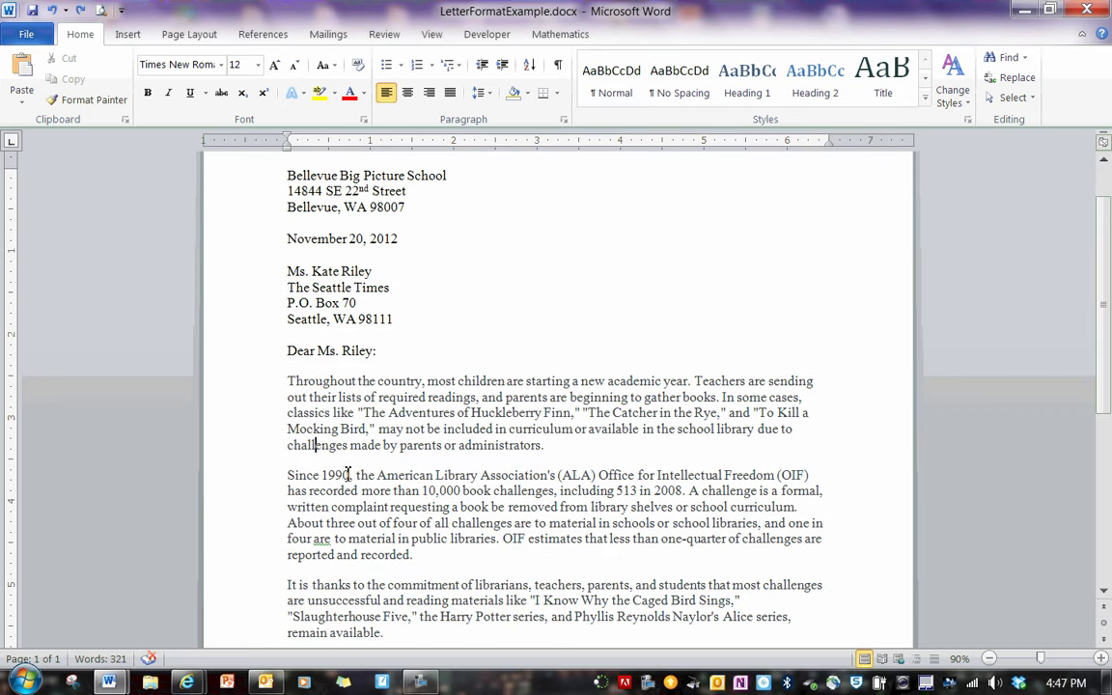
pyautogui.scroll(2, 318, 375)
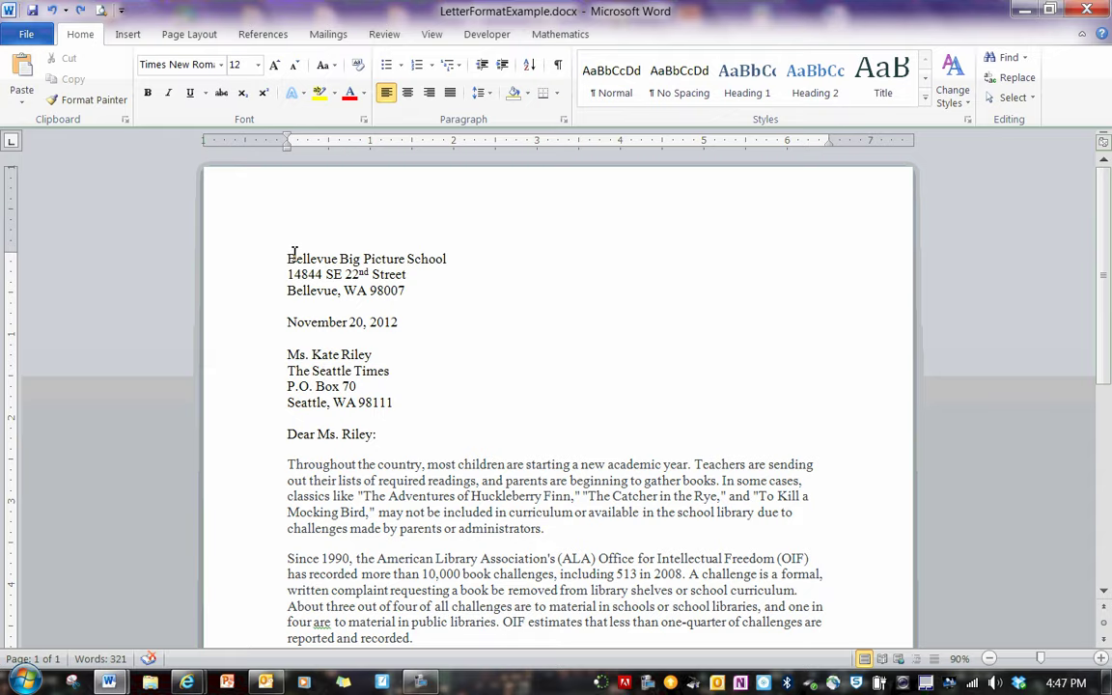
pyautogui.scroll(-3, 295, 222)
pyautogui.scroll(-4, 292, 222)
pyautogui.scroll(-4, 309, 367)
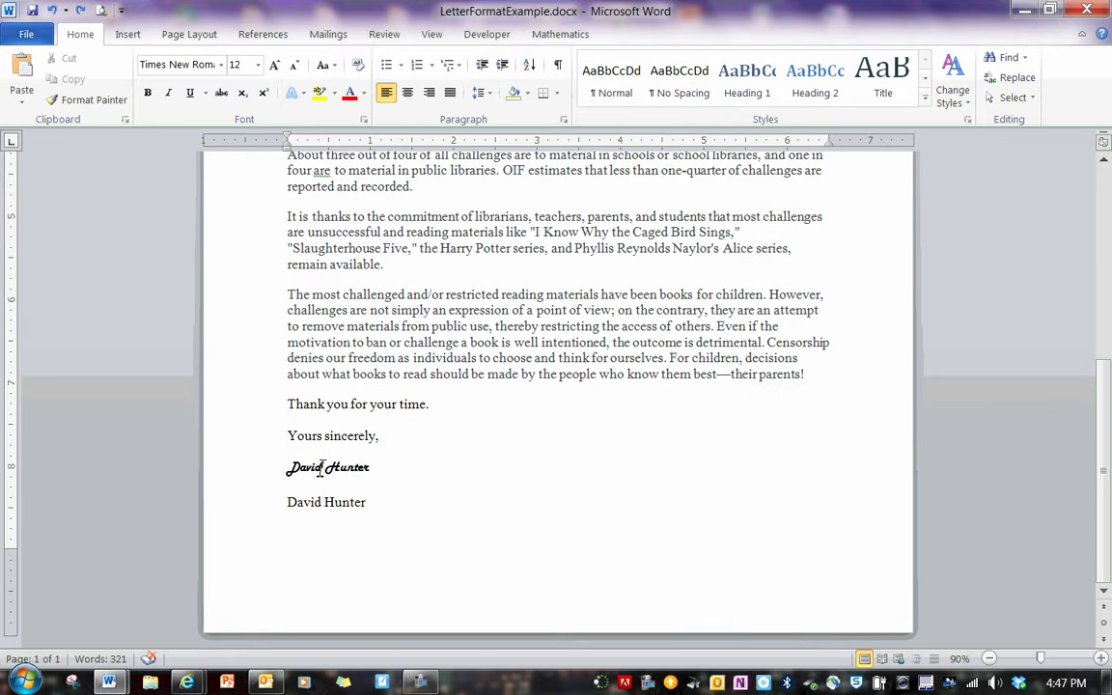
pyautogui.scroll(5, 321, 468)
pyautogui.scroll(3, 339, 459)
pyautogui.scroll(1, 366, 290)
pyautogui.scroll(1, 386, 275)
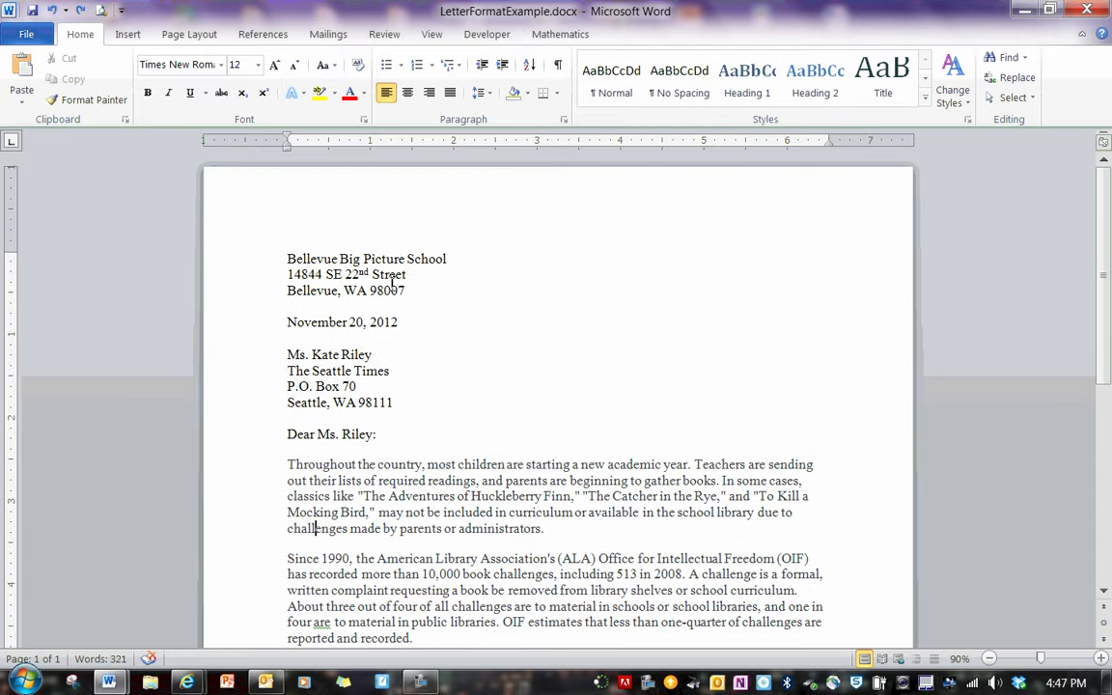
pyautogui.moveTo(425, 289)
pyautogui.mouseDown()
pyautogui.moveTo(340, 259)
pyautogui.moveTo(287, 259)
pyautogui.mouseUp()
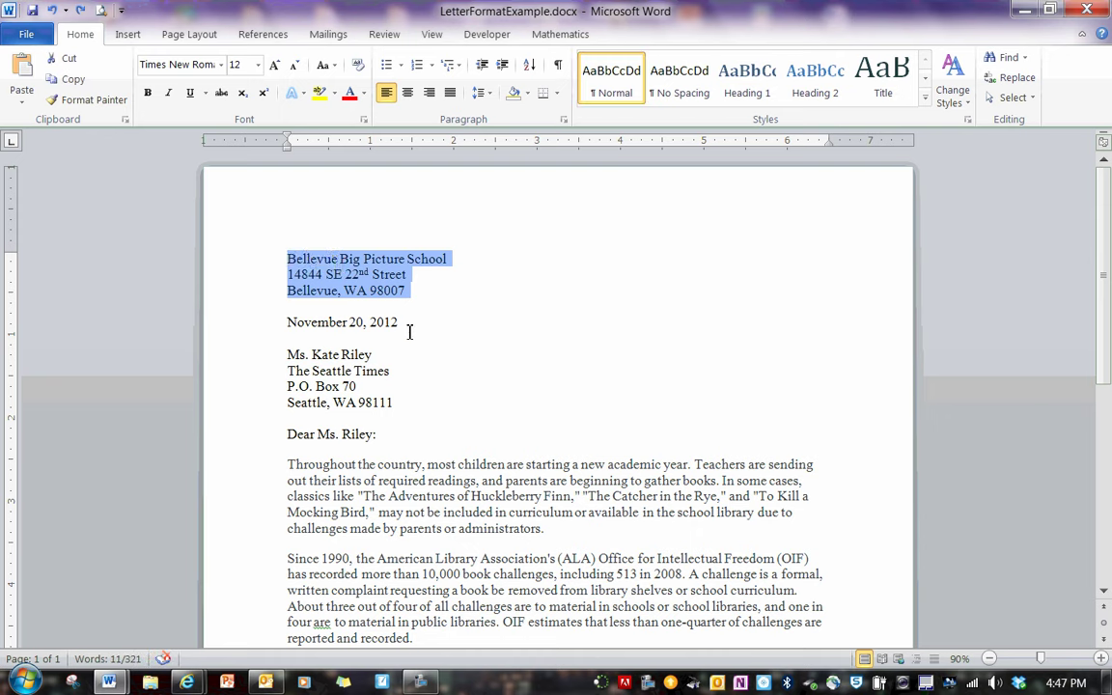
pyautogui.moveTo(409, 326); pyautogui.dragTo(278, 329)
pyautogui.moveTo(407, 405); pyautogui.dragTo(281, 355)
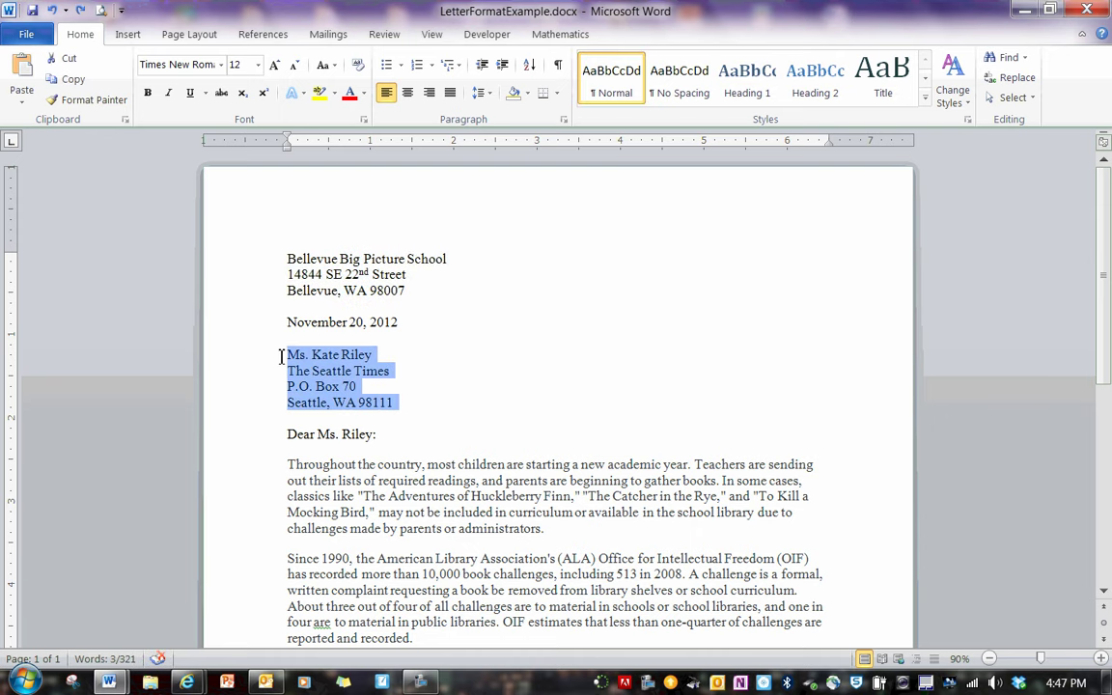
pyautogui.click(407, 437)
pyautogui.click(273, 436)
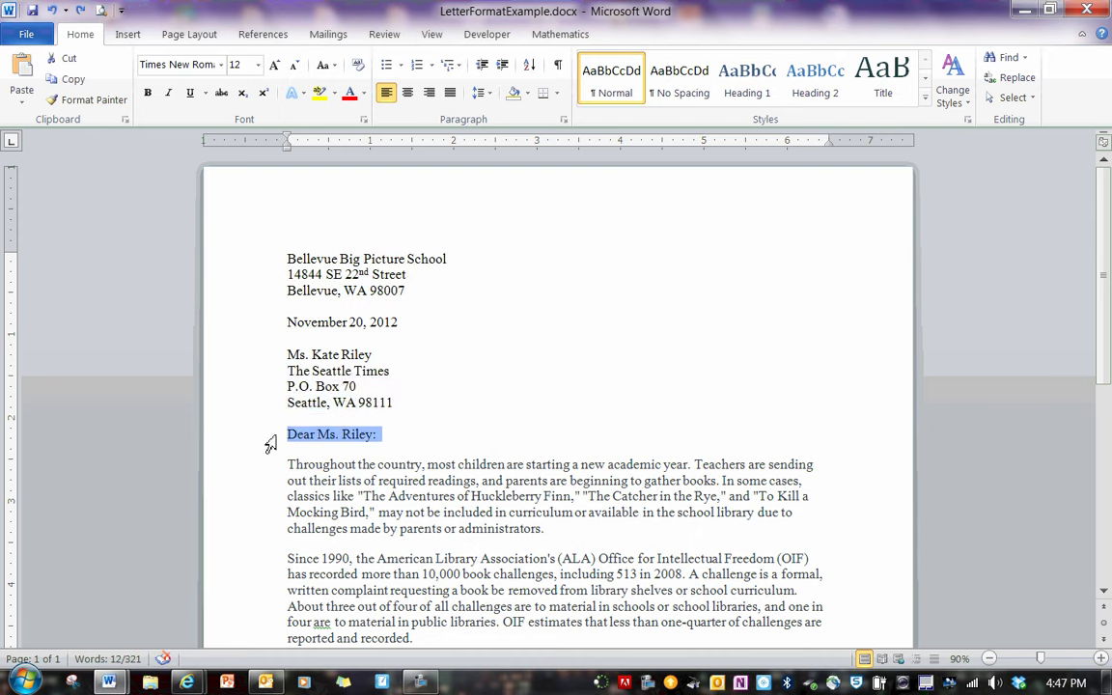
pyautogui.scroll(-2, 454, 355)
pyautogui.scroll(-2, 456, 358)
pyautogui.scroll(-1, 457, 359)
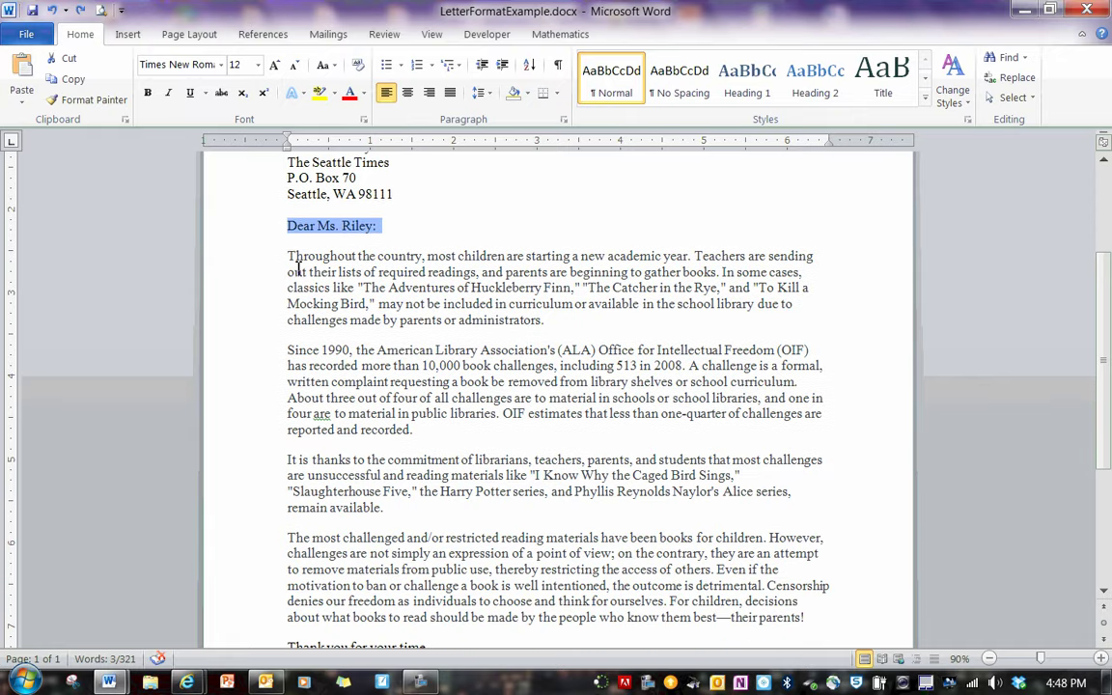
pyautogui.moveTo(287, 257)
pyautogui.mouseDown()
pyautogui.moveTo(425, 622)
pyautogui.moveTo(292, 600)
pyautogui.mouseUp()
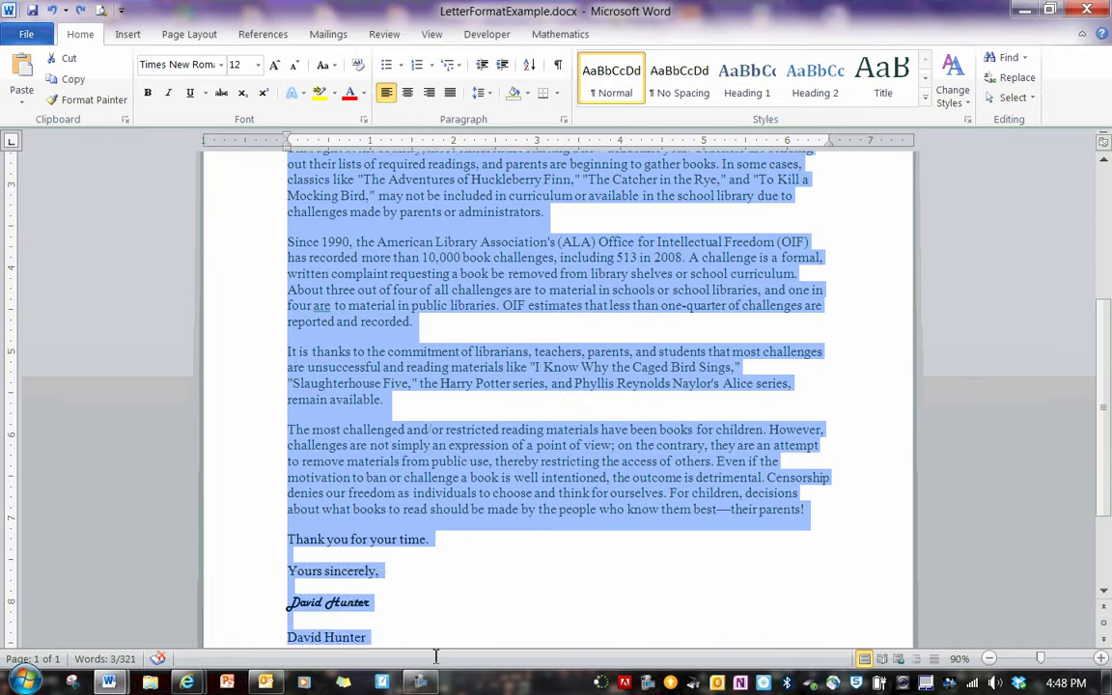
pyautogui.click(442, 513)
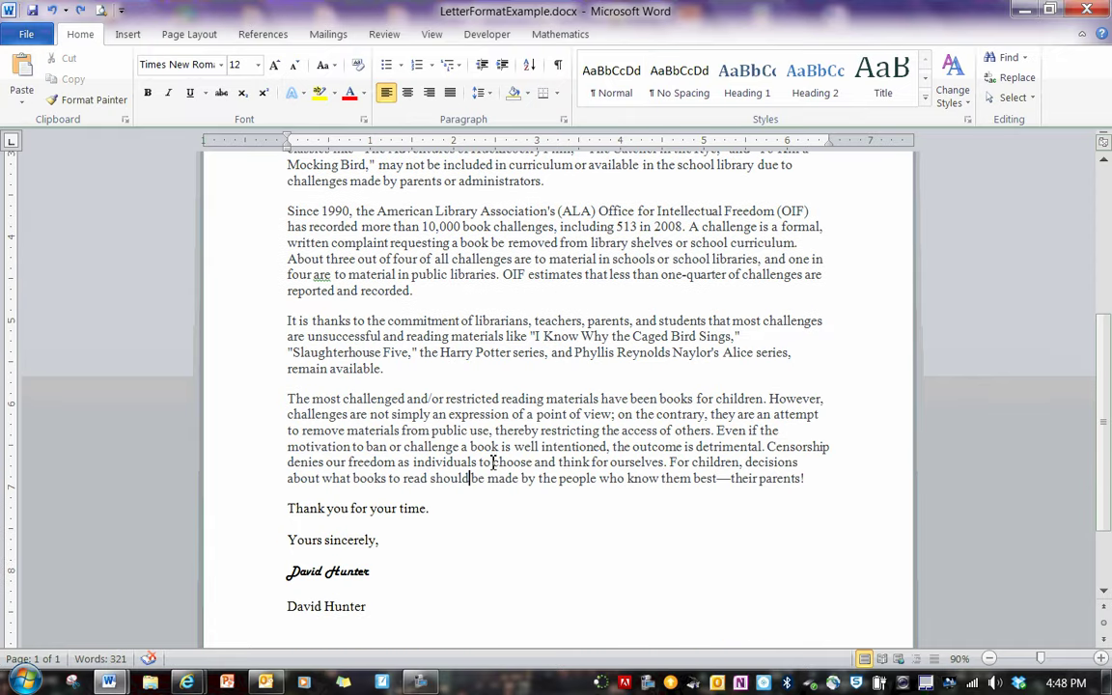
pyautogui.tripleClick(437, 511)
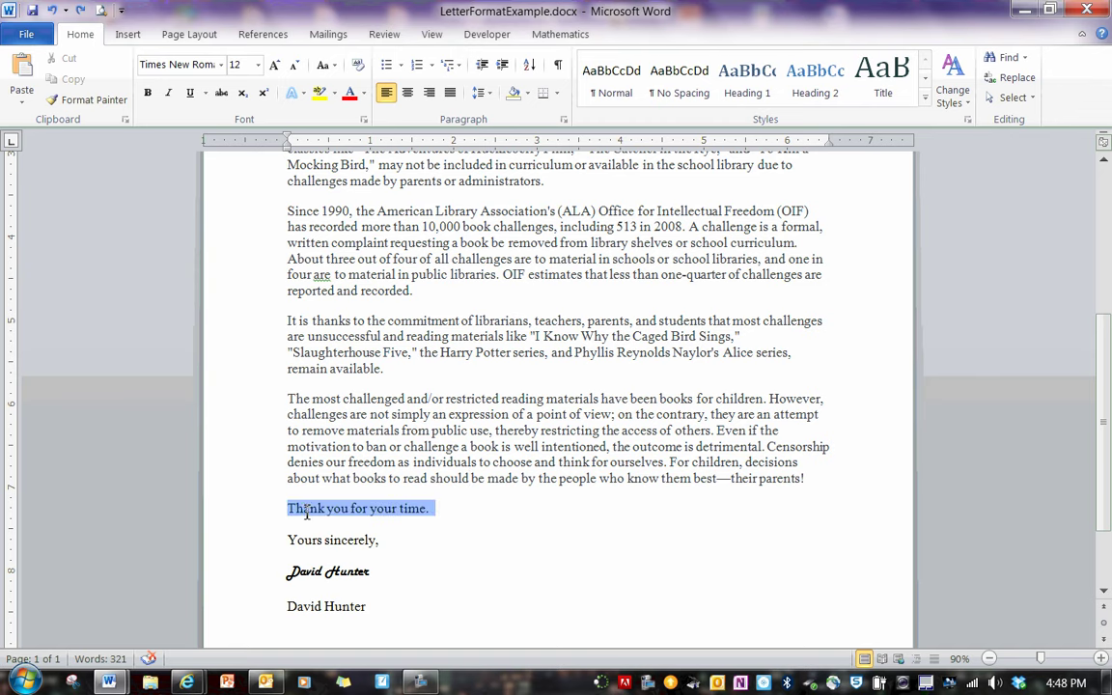
pyautogui.click(425, 523)
pyautogui.moveTo(437, 509); pyautogui.dragTo(288, 508)
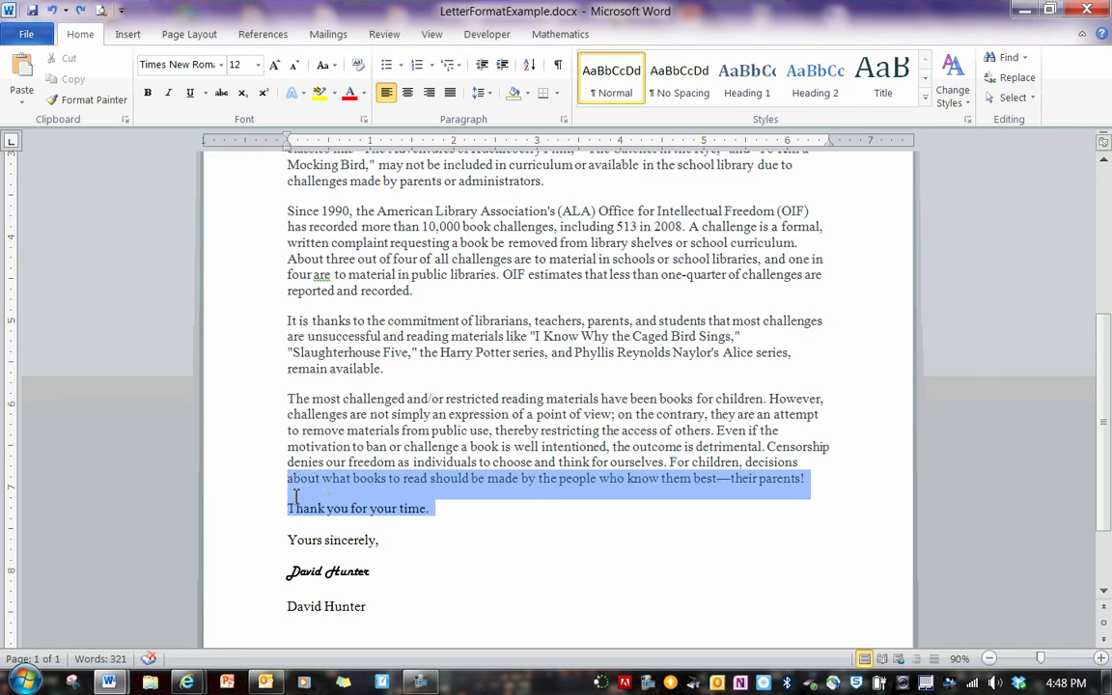
pyautogui.scroll(-1, 450, 525)
pyautogui.scroll(-2, 449, 525)
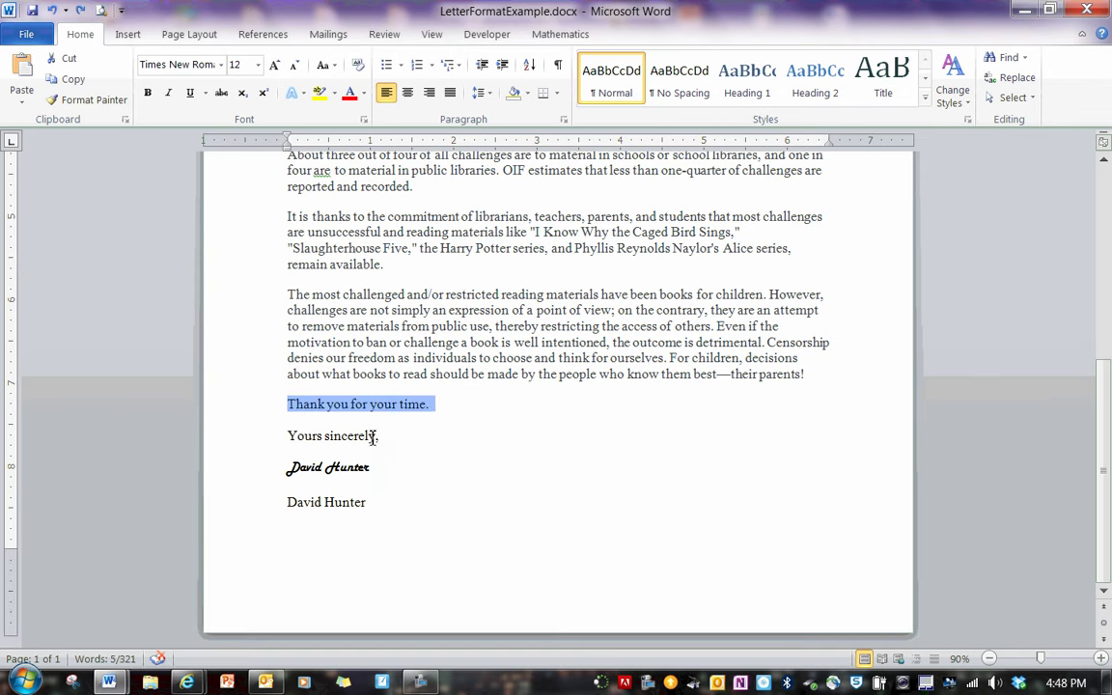
pyautogui.moveTo(378, 435); pyautogui.dragTo(288, 435)
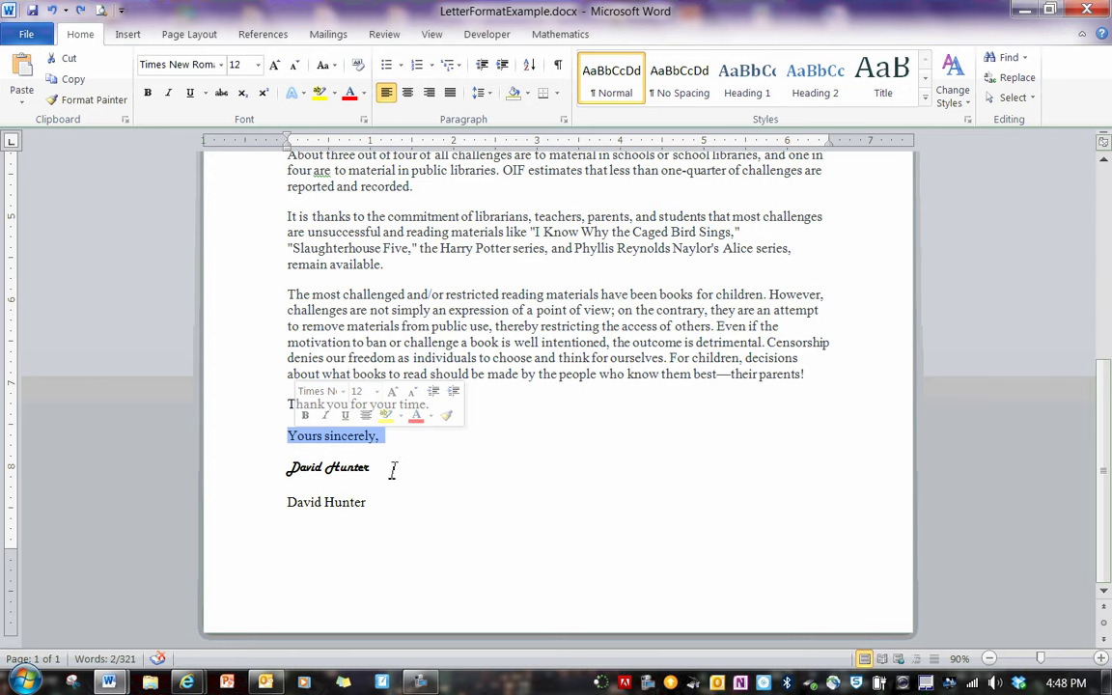
pyautogui.scroll(10, 430, 500)
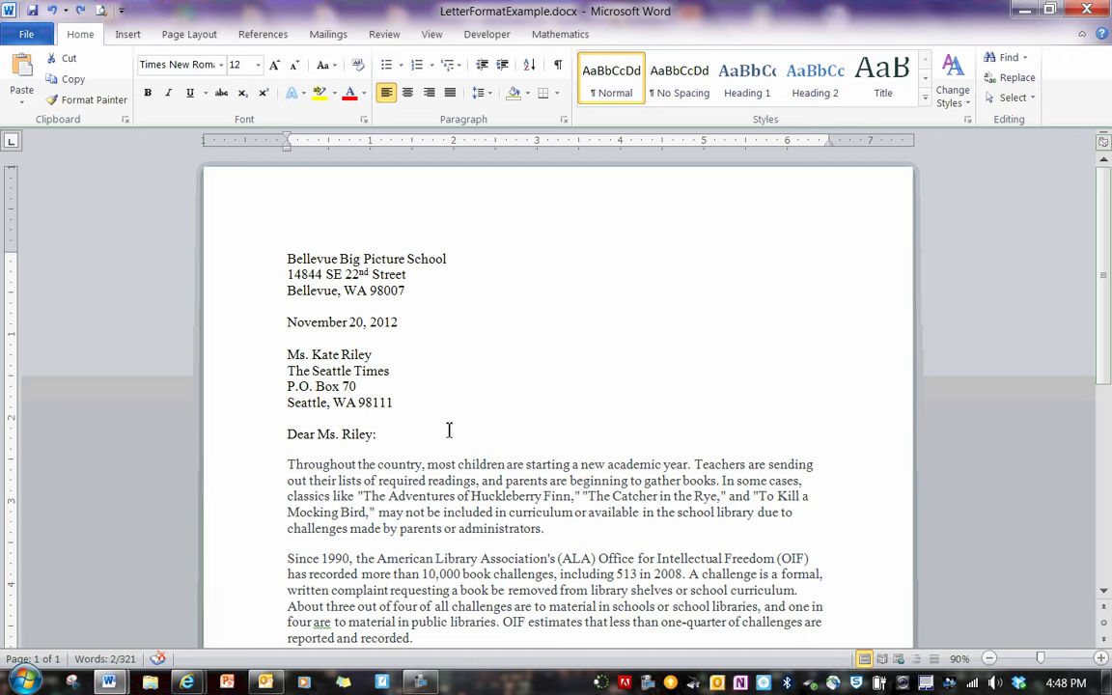
pyautogui.click(420, 681)
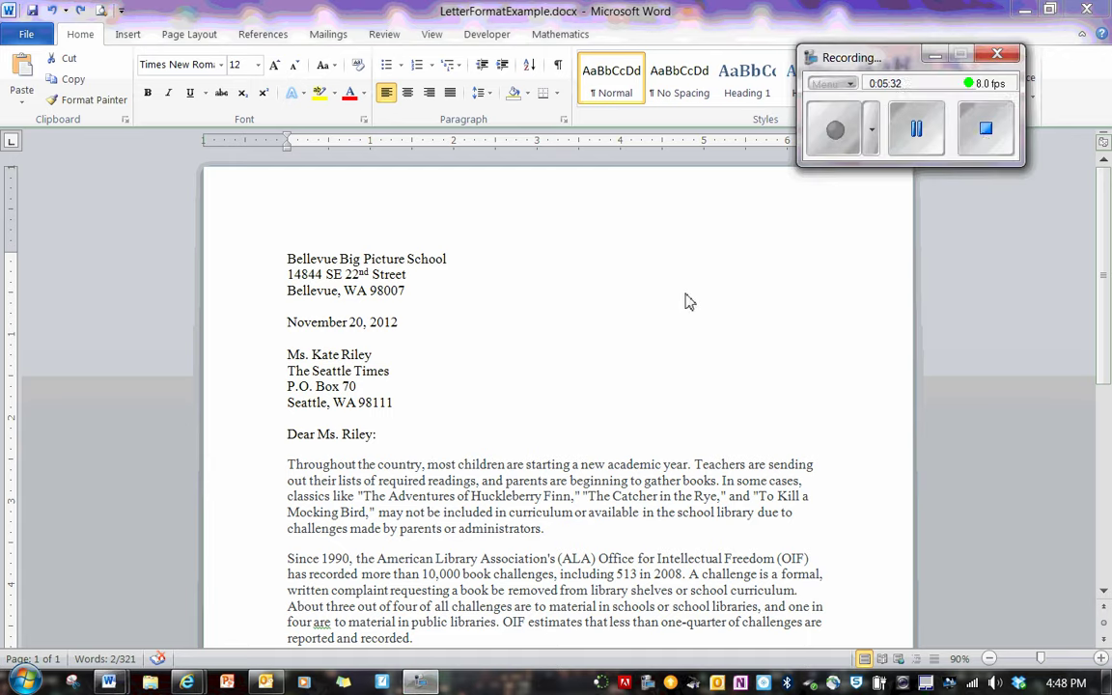